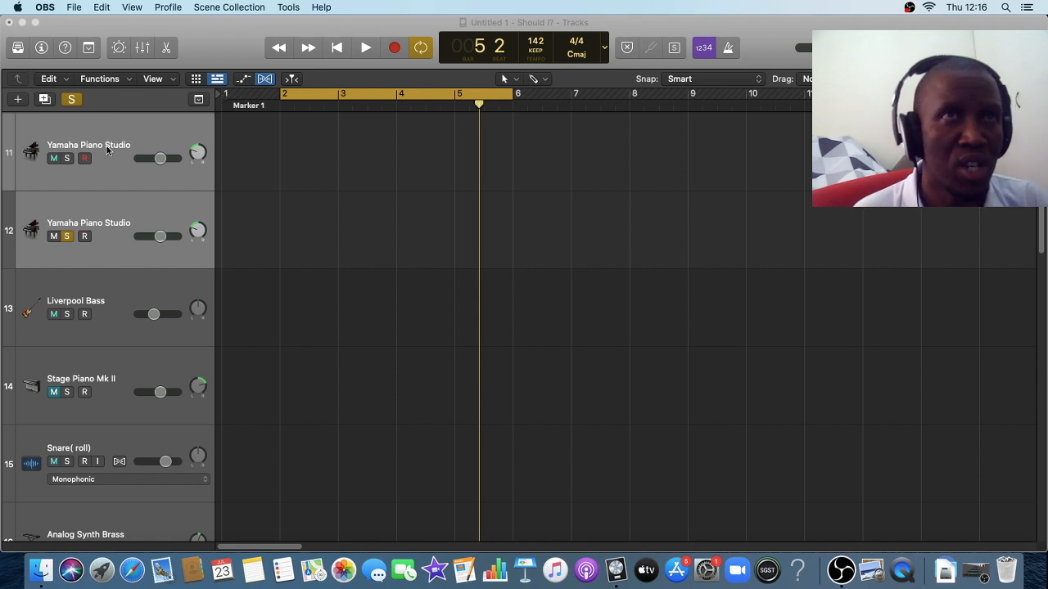
# Step: Create an empty MIDI region in bar 1 of the upper Yamaha Piano Studio track and solo that track
pyautogui.click(96, 137)
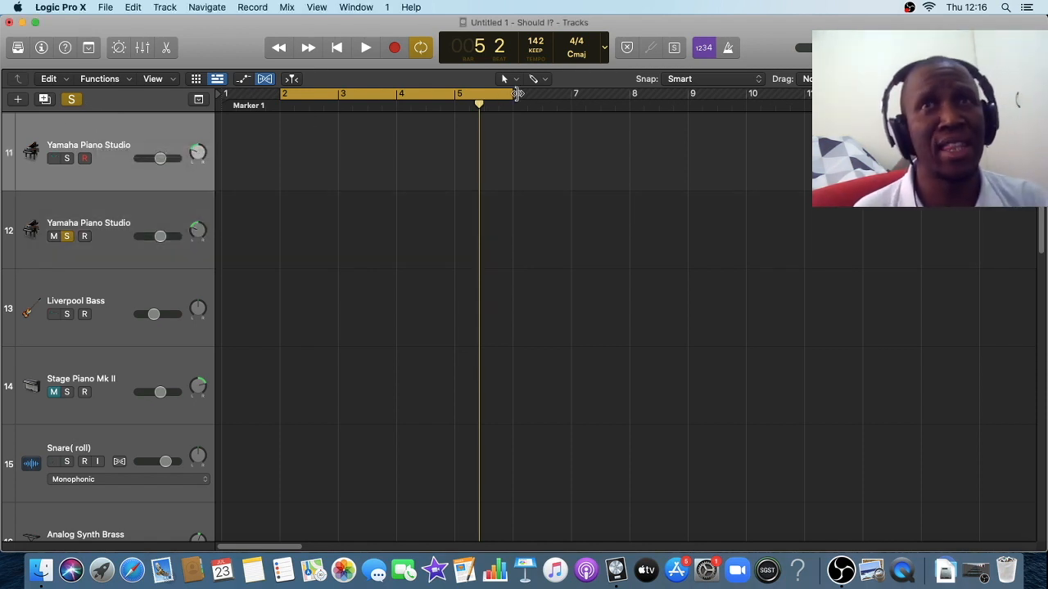
pyautogui.doubleClick(251, 172)
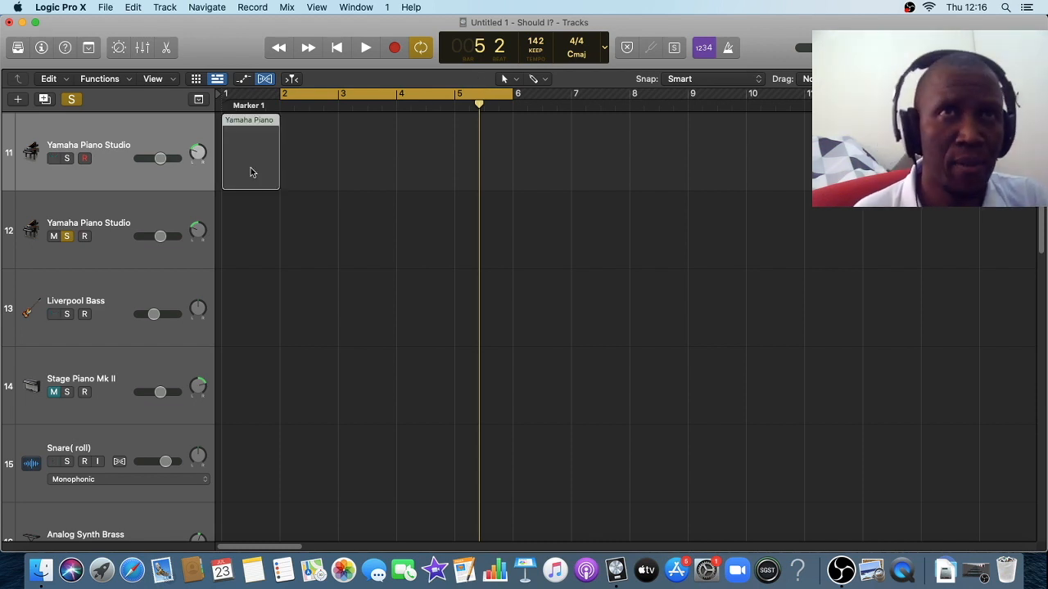
pyautogui.click(67, 159)
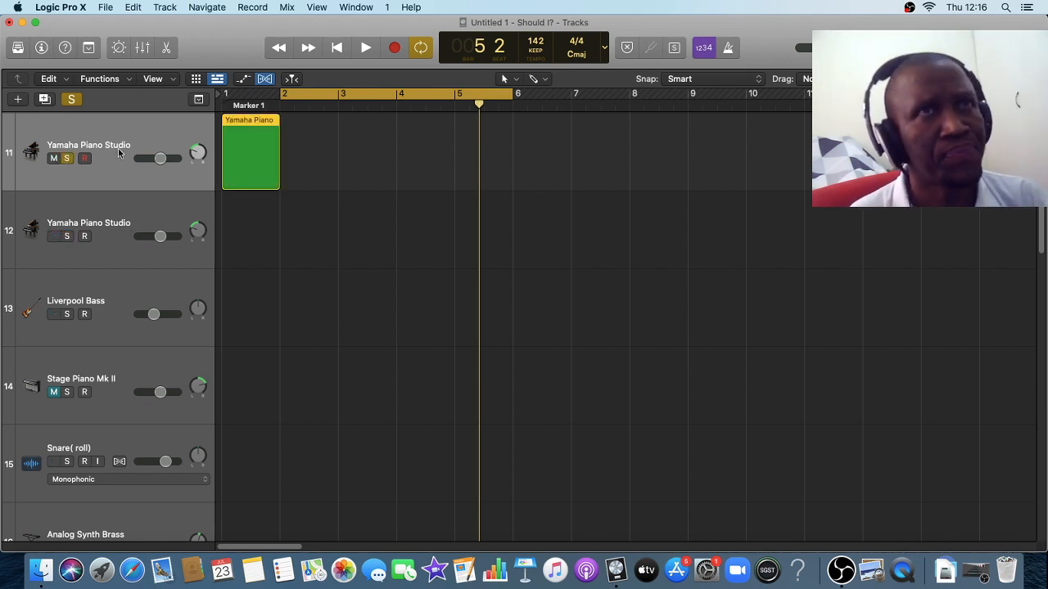
# Step: Open the new region in an enlarged Piano Roll and choose the Pencil Tool for drawing notes
pyautogui.doubleClick(247, 134)
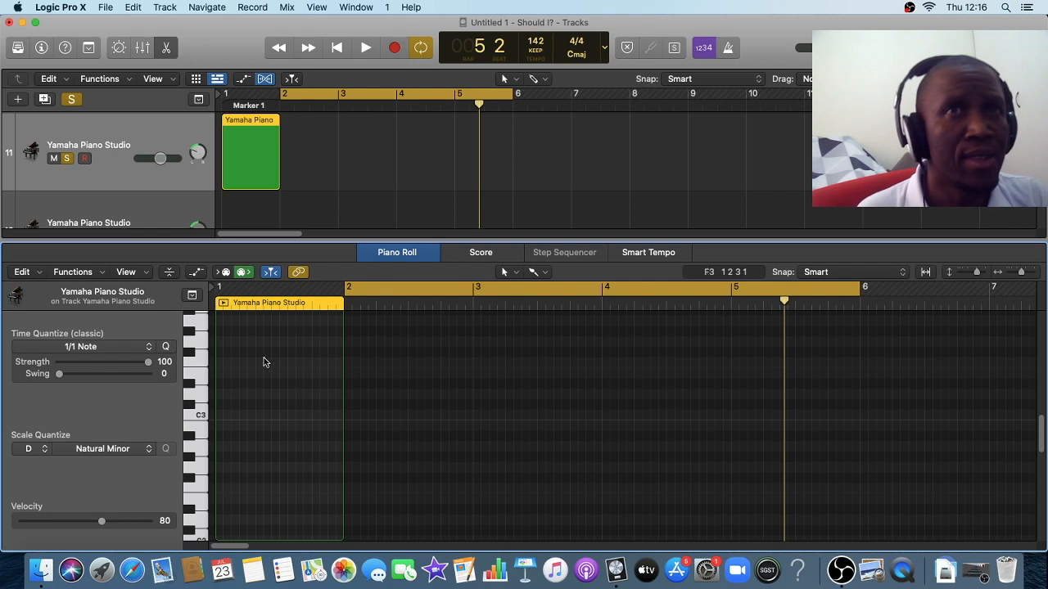
pyautogui.moveTo(335, 243); pyautogui.dragTo(323, 128)
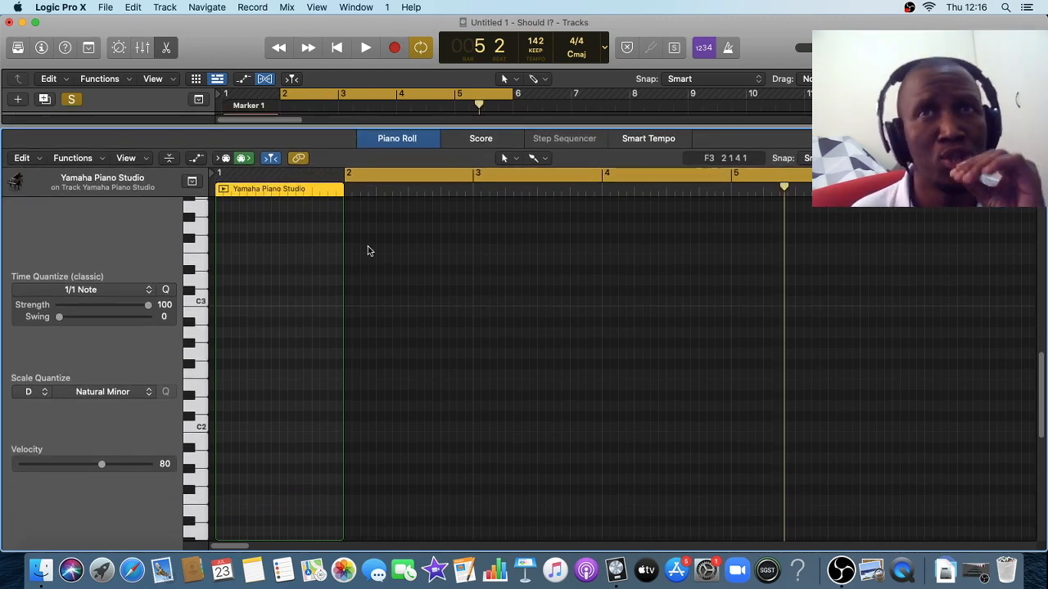
pyautogui.click(518, 159)
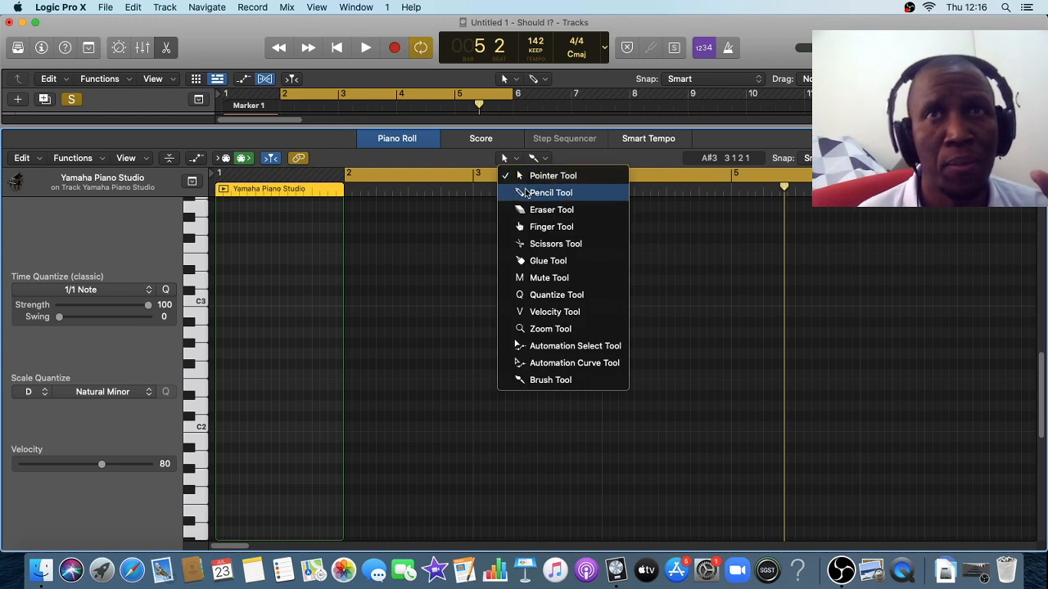
pyautogui.click(531, 194)
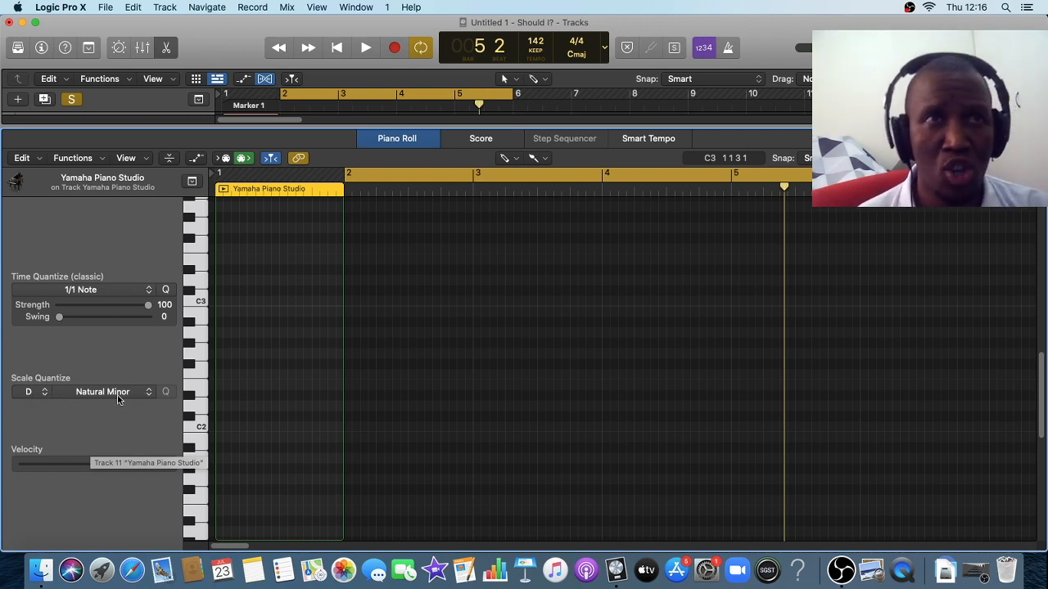
pyautogui.click(45, 392)
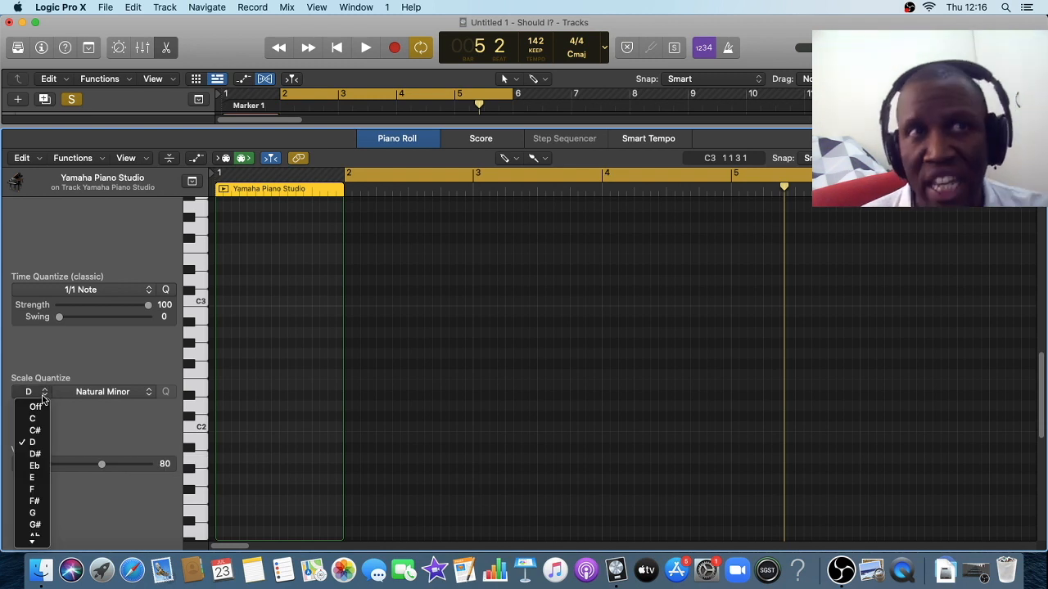
pyautogui.click(47, 364)
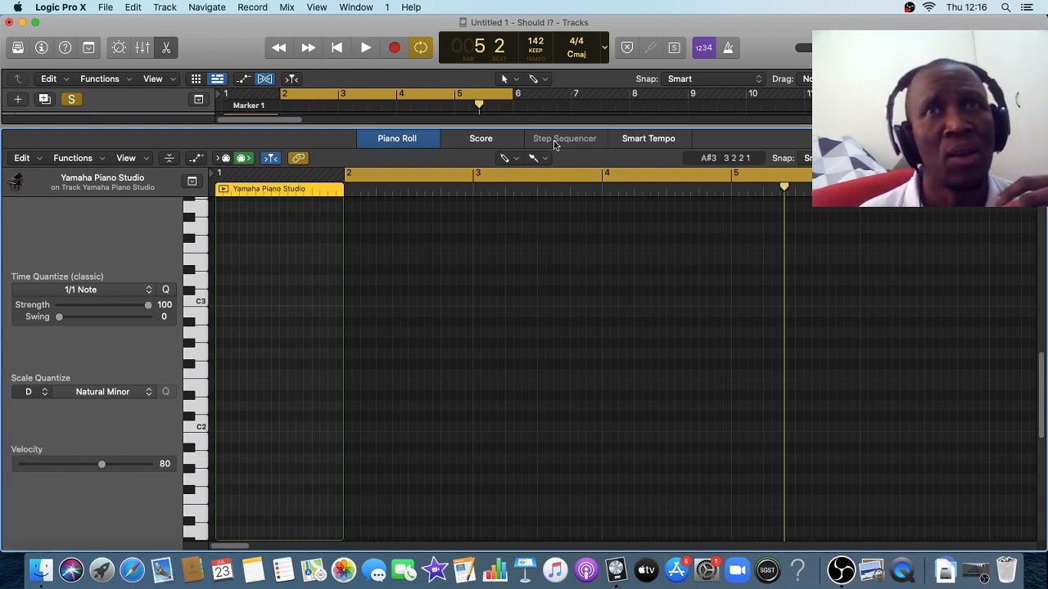
pyautogui.click(260, 355)
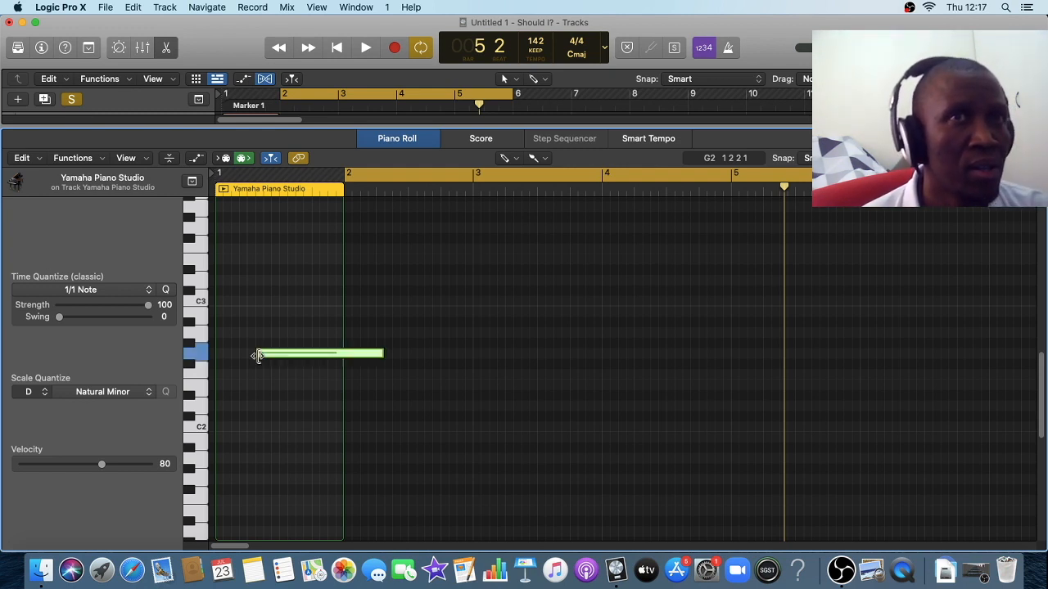
pyautogui.click(265, 374)
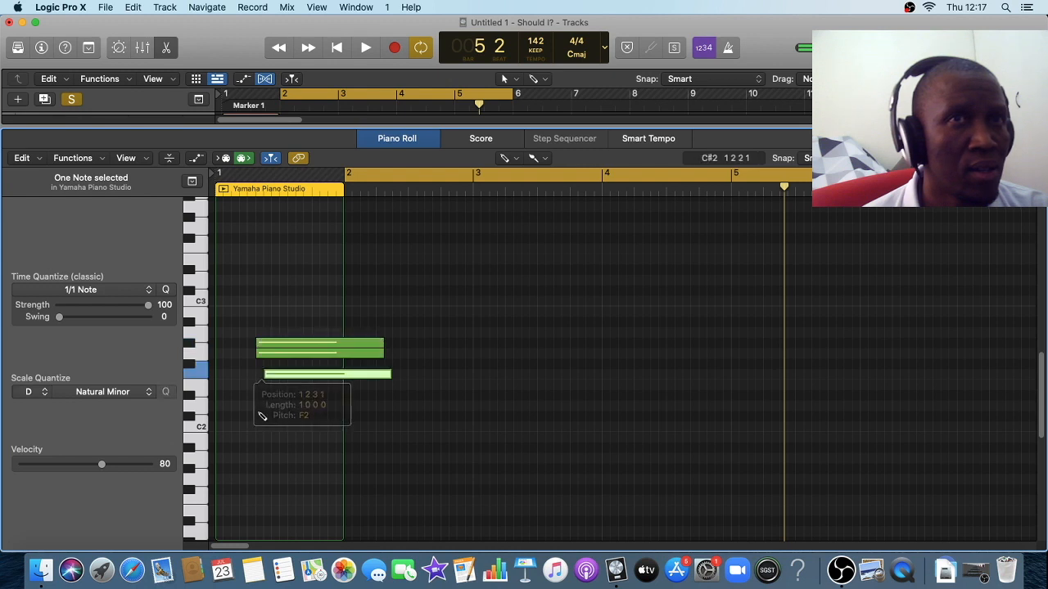
pyautogui.click(259, 415)
pyautogui.click(242, 280)
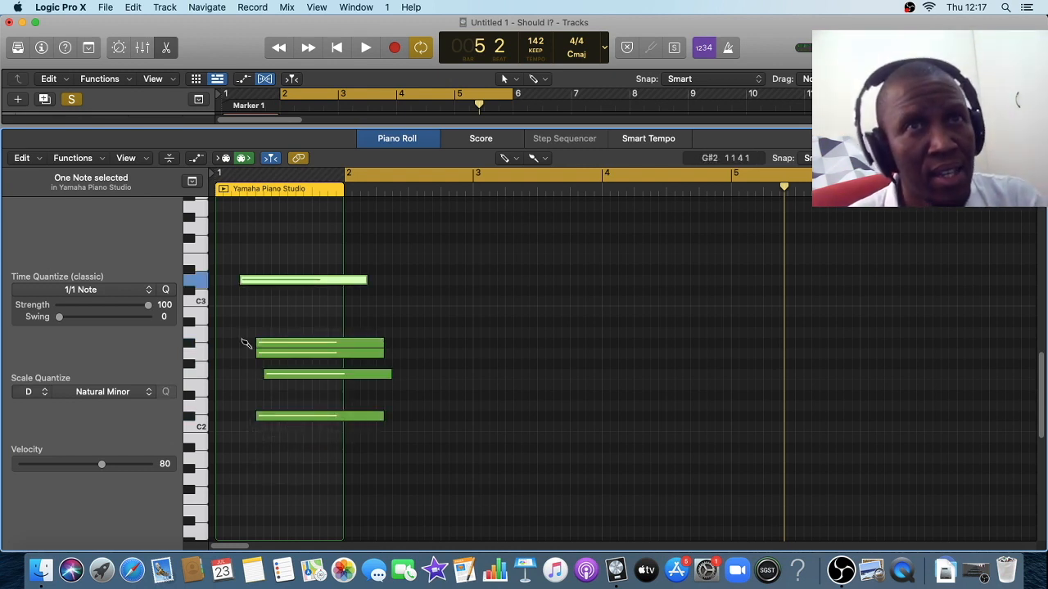
pyautogui.press('super+z')
pyautogui.press('super+z')
pyautogui.press('super+z')
pyautogui.press('super+z')
pyautogui.press('super+z')
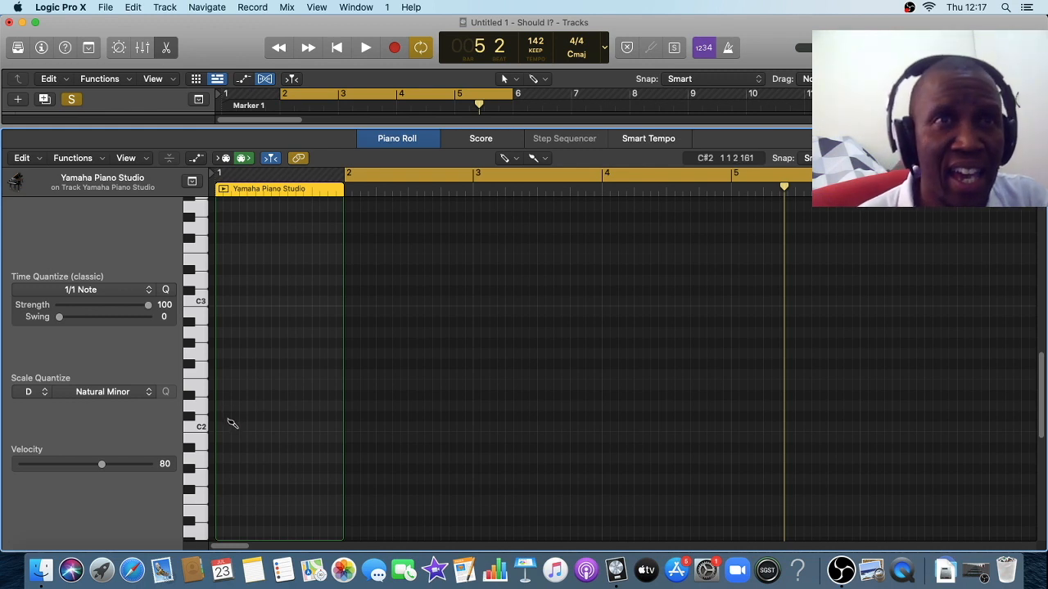
# Step: Draw the D natural minor scale as stacked one-bar notes in bar 1: D2, E2, F2, G2, A2, A#2, C3 and D3
pyautogui.click(229, 407)
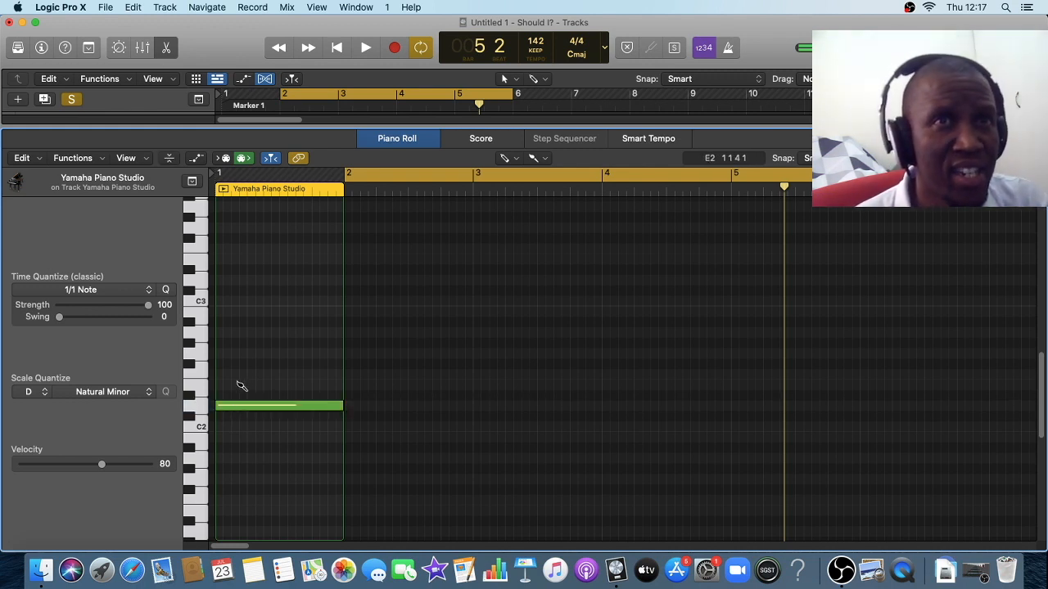
pyautogui.click(231, 384)
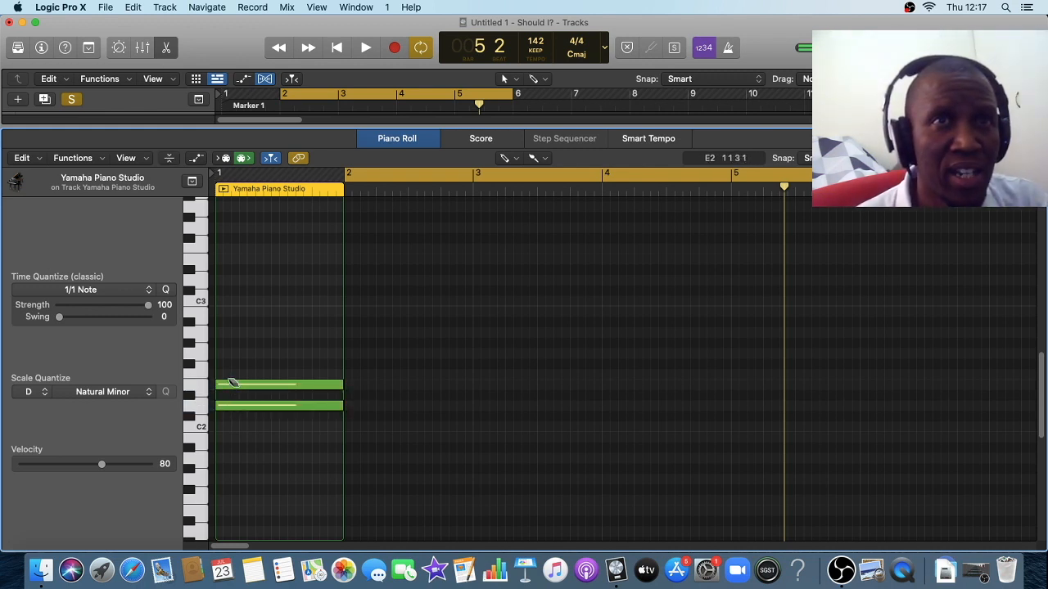
pyautogui.click(231, 375)
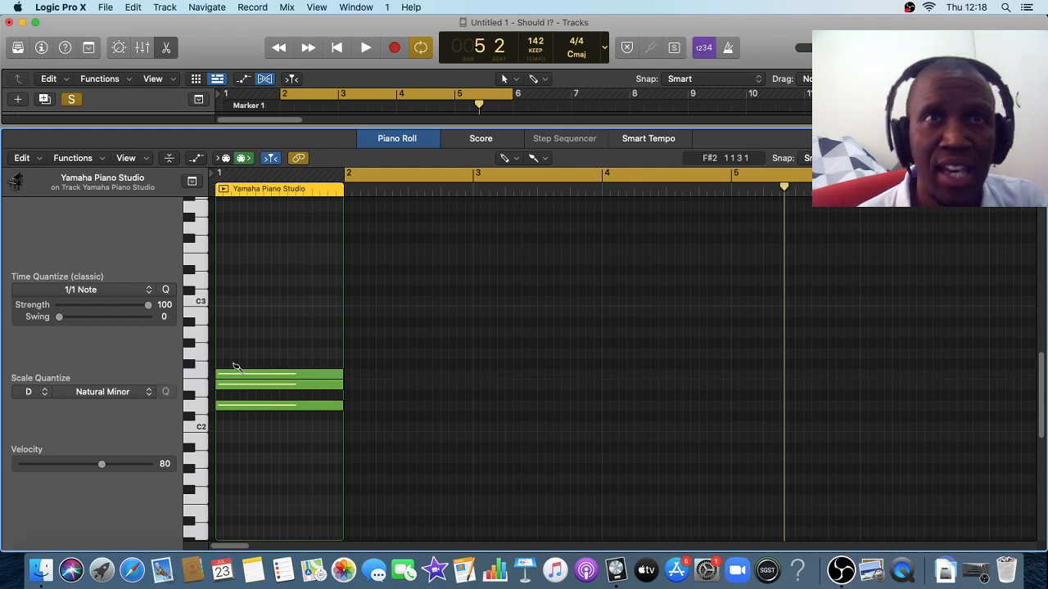
pyautogui.click(234, 353)
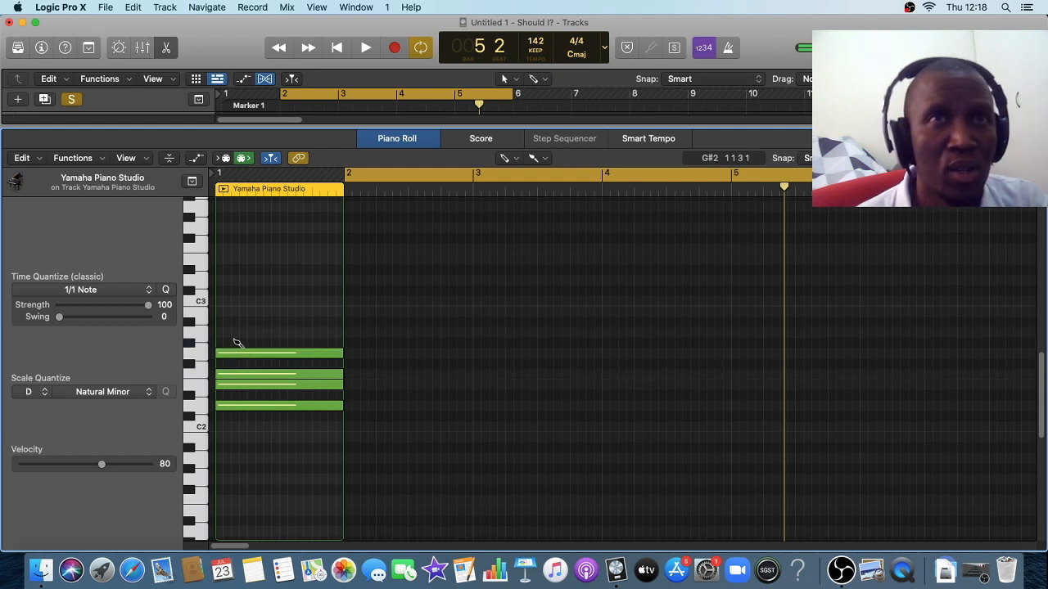
pyautogui.click(234, 331)
pyautogui.click(236, 321)
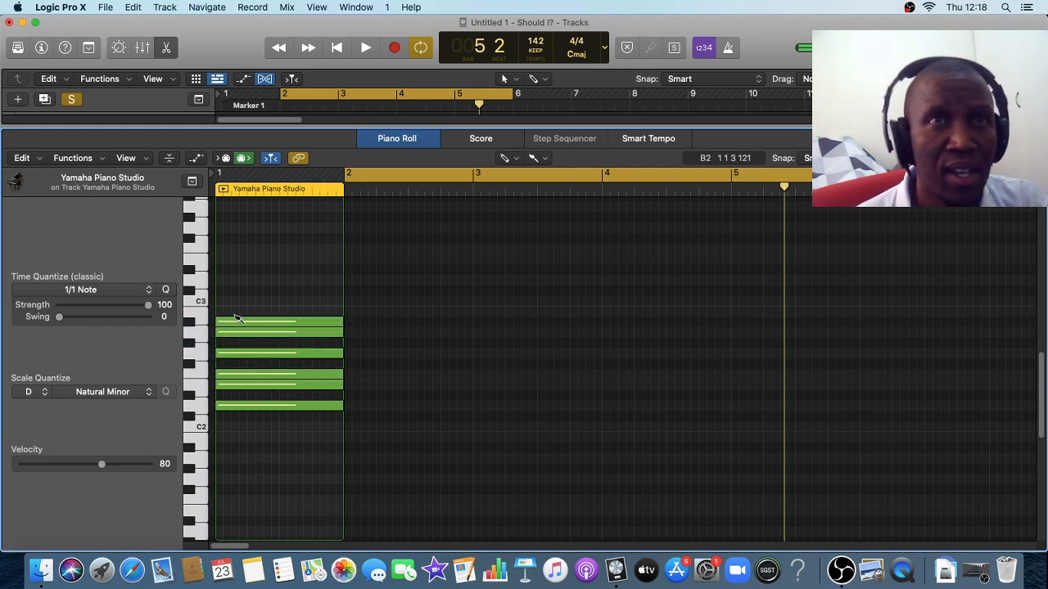
pyautogui.click(238, 302)
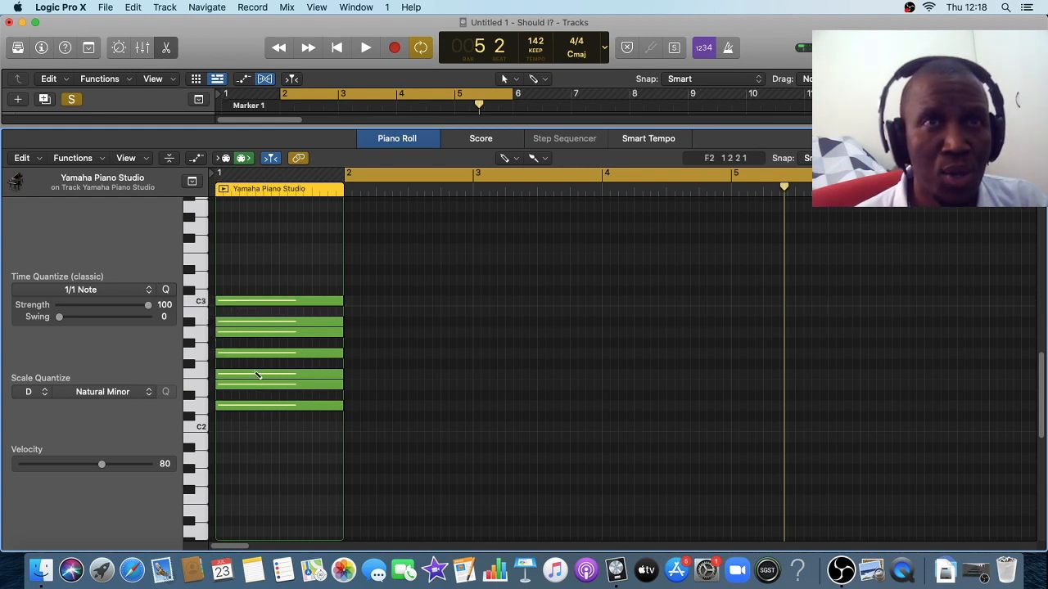
pyautogui.click(516, 159)
pyautogui.click(530, 176)
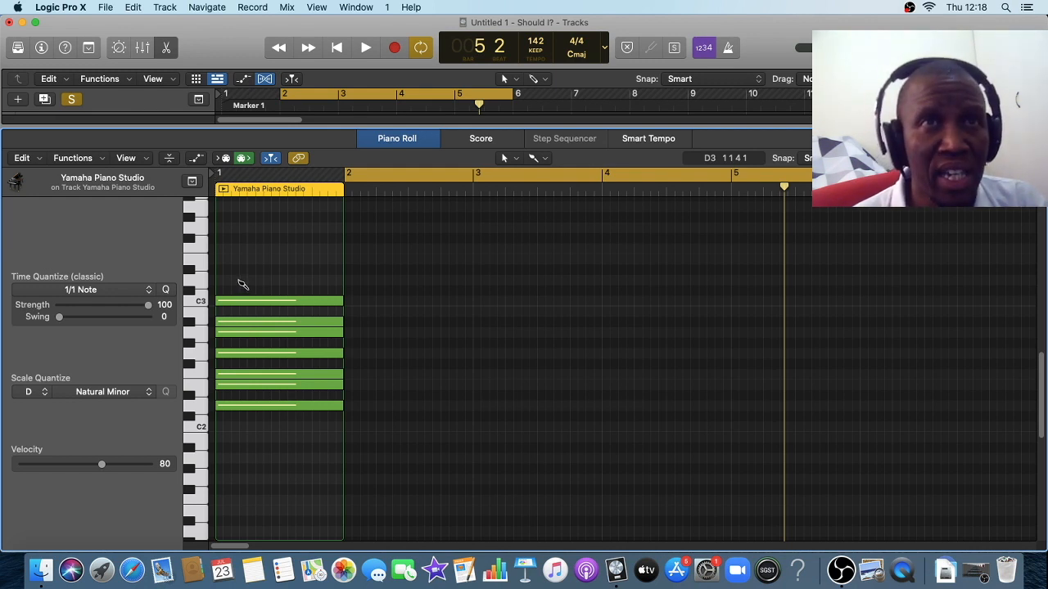
pyautogui.keyDown('super'); pyautogui.click(243, 282); pyautogui.keyUp('super')
pyautogui.click(243, 282)
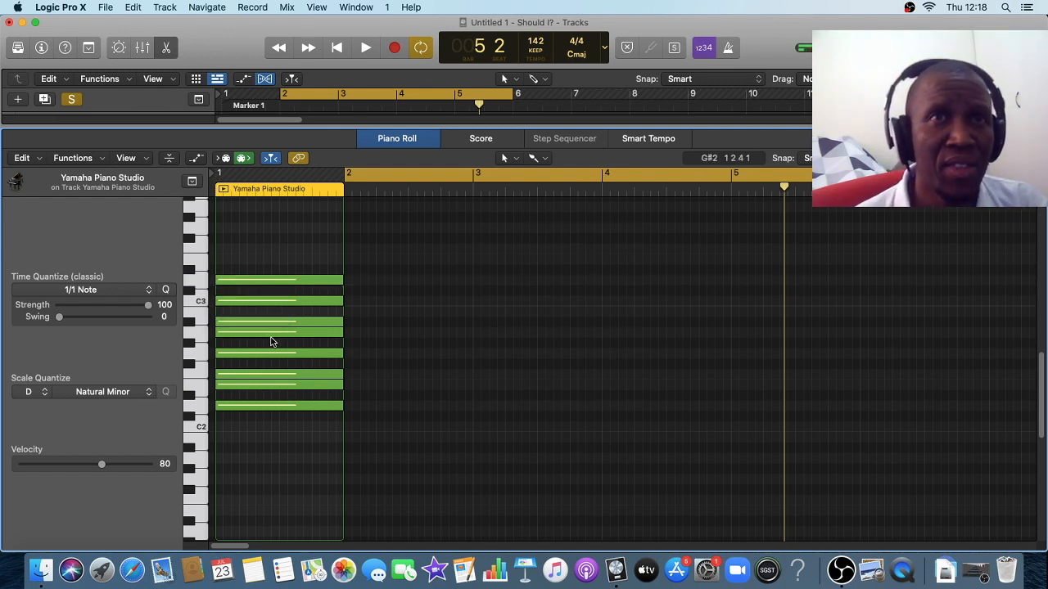
# Step: Copy the notes from E2 up to D3 one octave higher within bar 1
pyautogui.moveTo(263, 247); pyautogui.dragTo(264, 386)
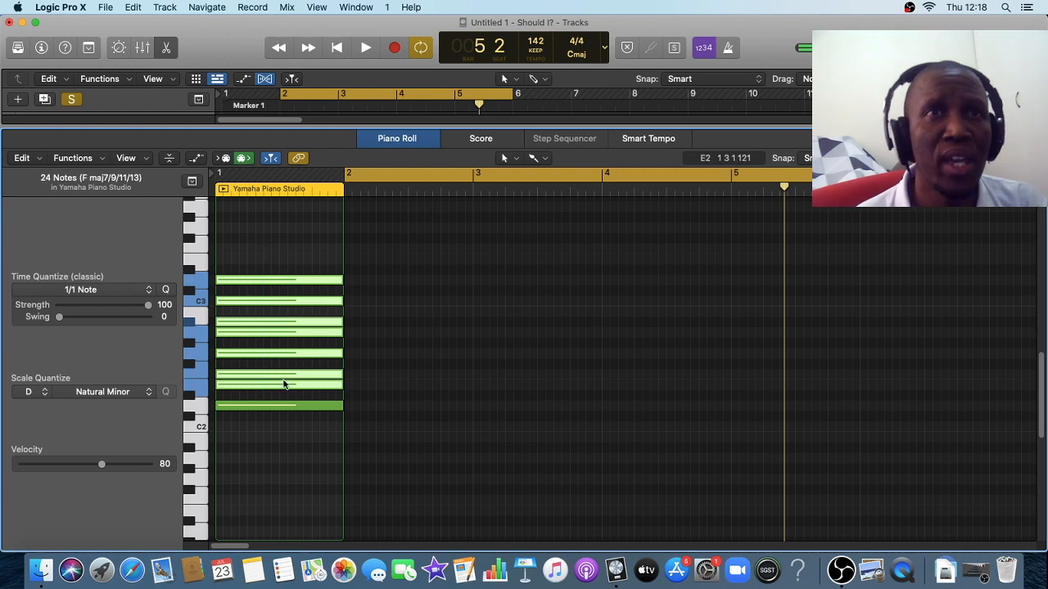
pyautogui.click(256, 387)
pyautogui.moveTo(256, 387); pyautogui.dragTo(237, 262)
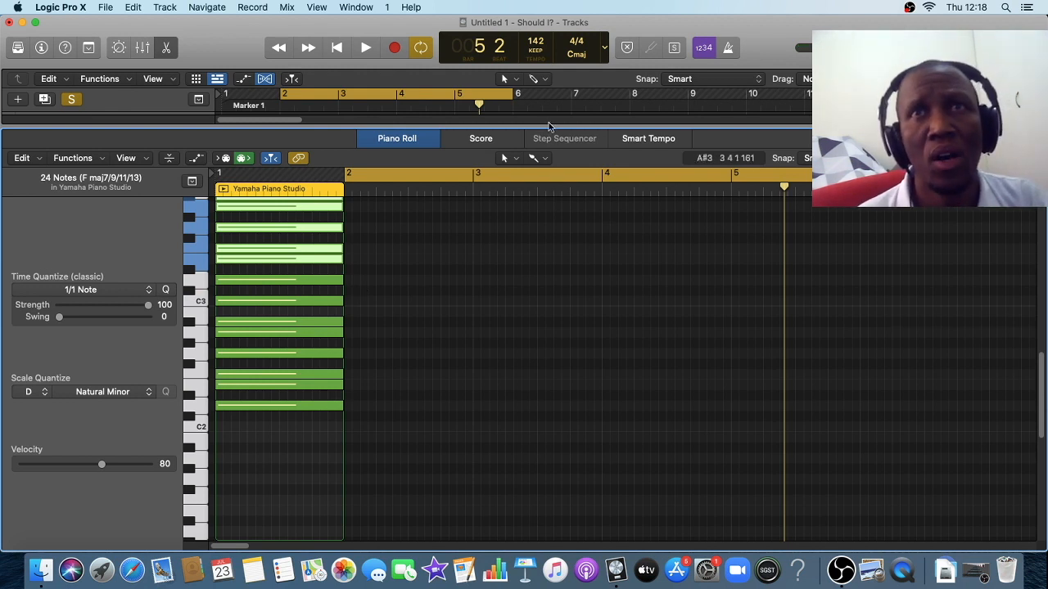
# Step: Create an empty region on the lower Yamaha Piano Studio track from bar 2 to bar 6, and loop the scale region to bar 6
pyautogui.moveTo(544, 128); pyautogui.dragTo(547, 336)
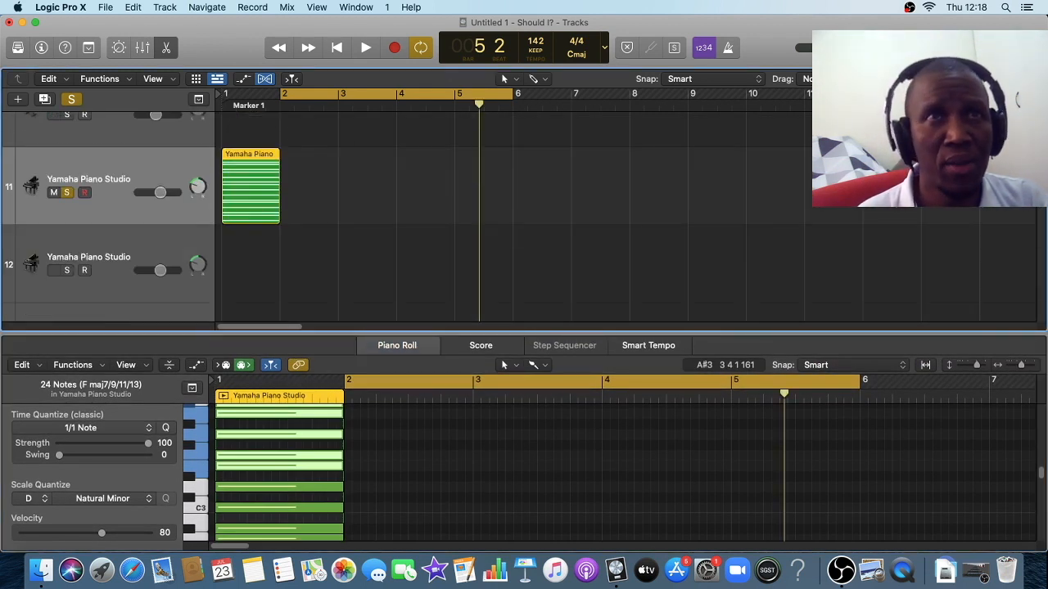
pyautogui.click(98, 249)
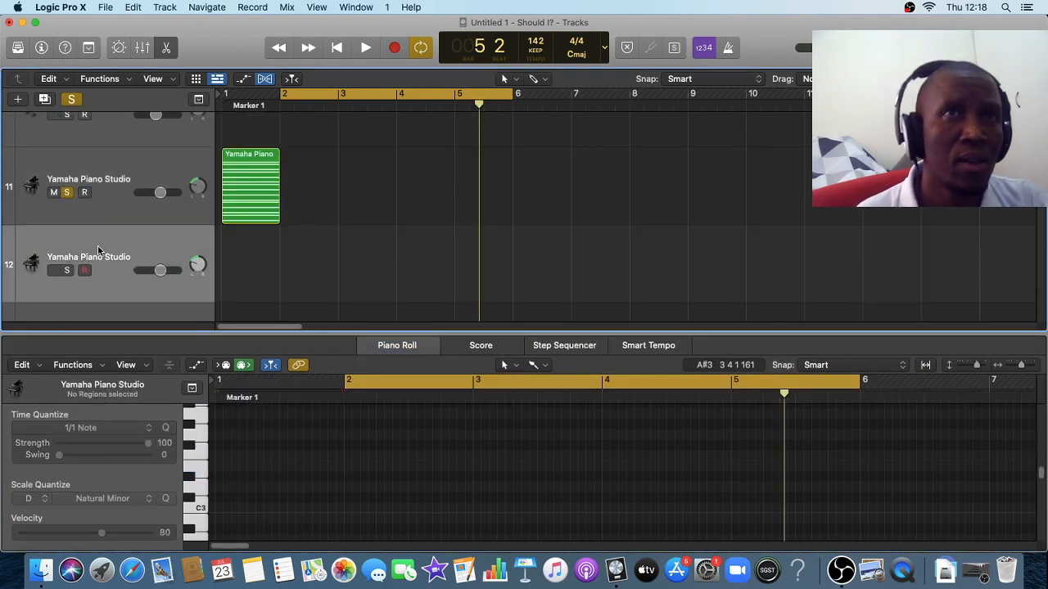
pyautogui.keyDown('super'); pyautogui.click(291, 267); pyautogui.keyUp('super')
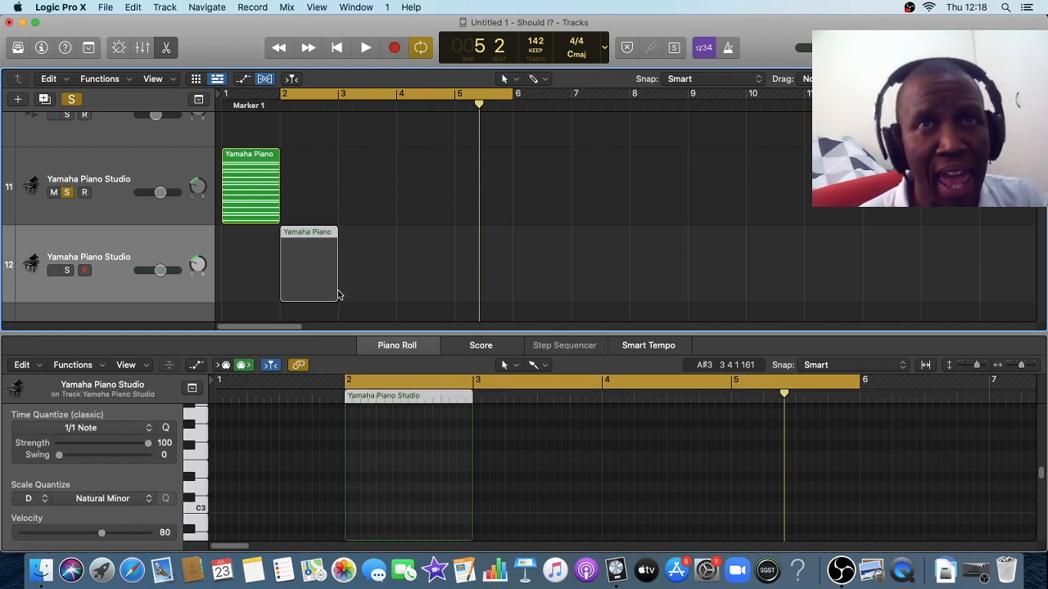
pyautogui.moveTo(335, 290); pyautogui.dragTo(507, 297)
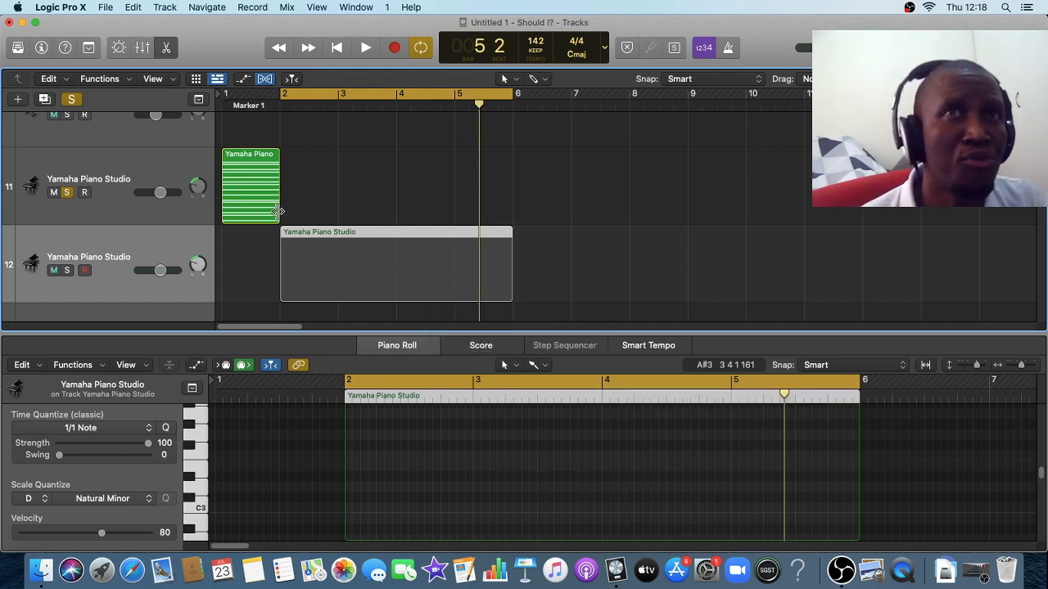
pyautogui.moveTo(279, 156); pyautogui.dragTo(507, 163)
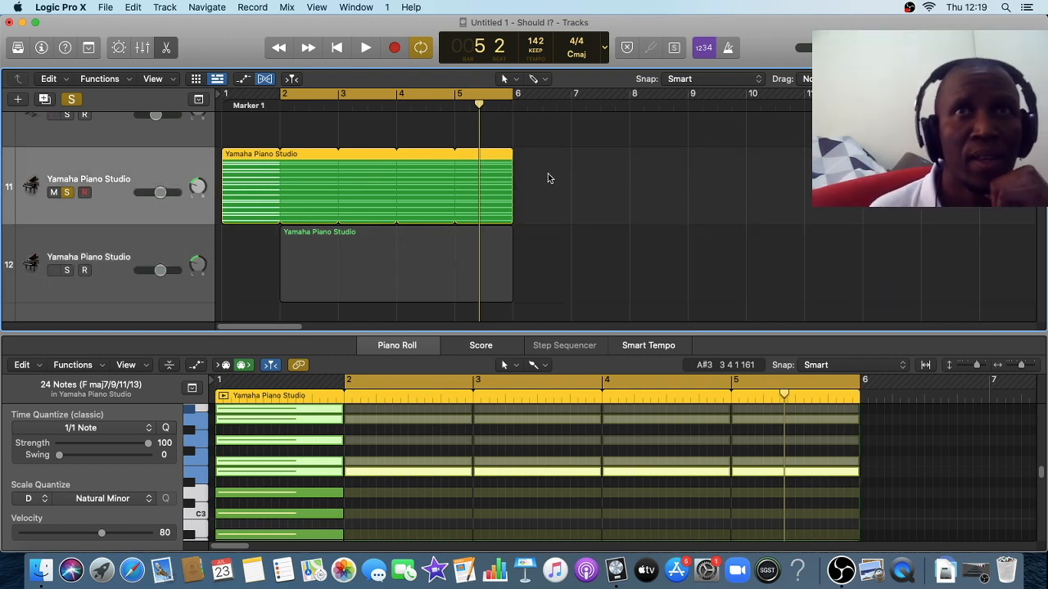
# Step: Display both piano regions together in an enlarged Piano Roll and add a one-bar D3 note at bar 2 in the lower track's region
pyautogui.moveTo(552, 164); pyautogui.dragTo(444, 260)
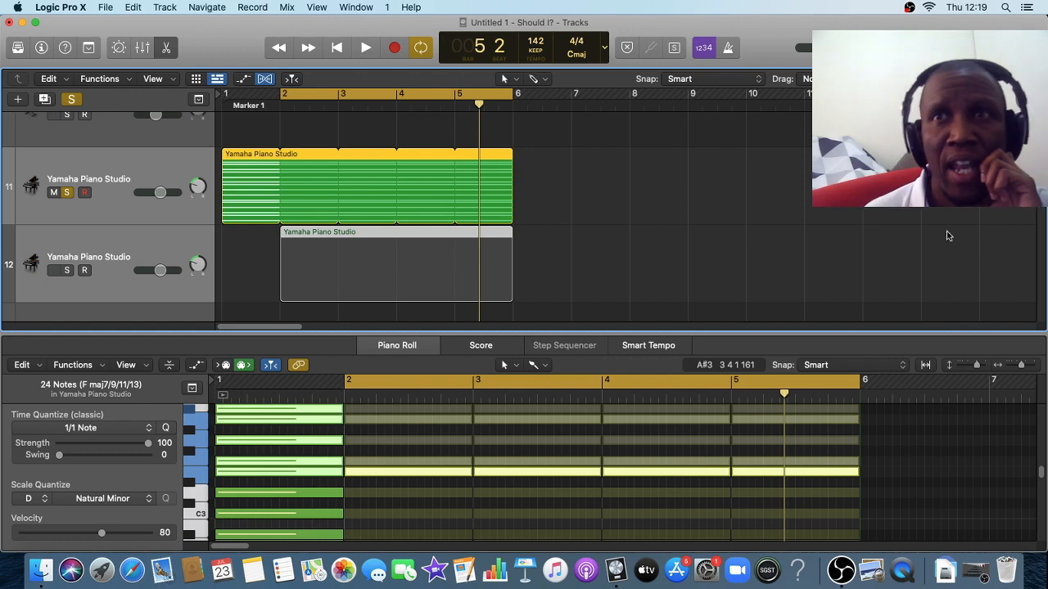
pyautogui.click(928, 465)
pyautogui.moveTo(576, 340); pyautogui.dragTo(524, 47)
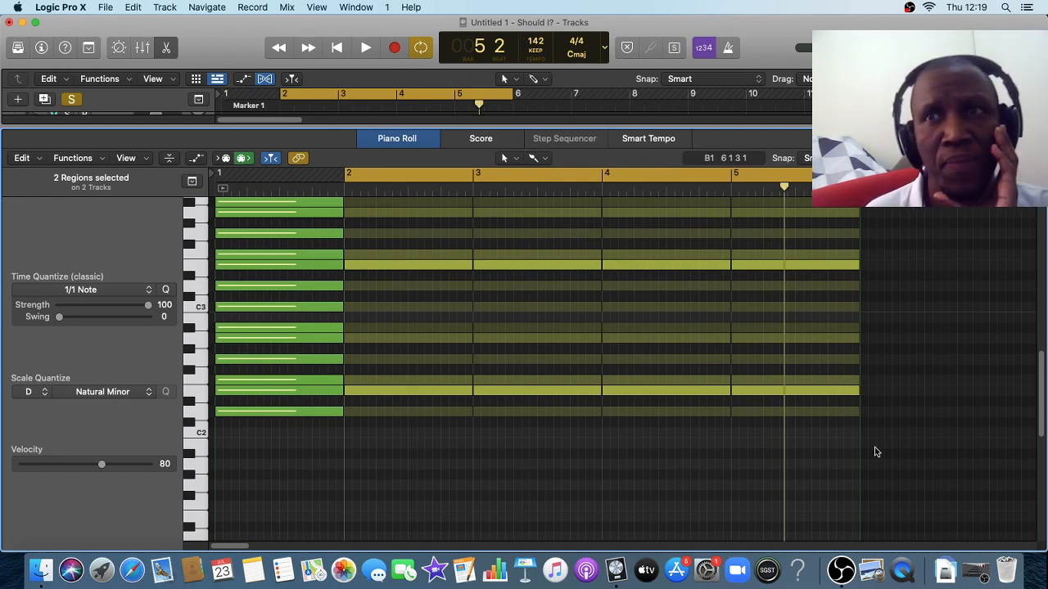
pyautogui.scroll(5, 1041, 423)
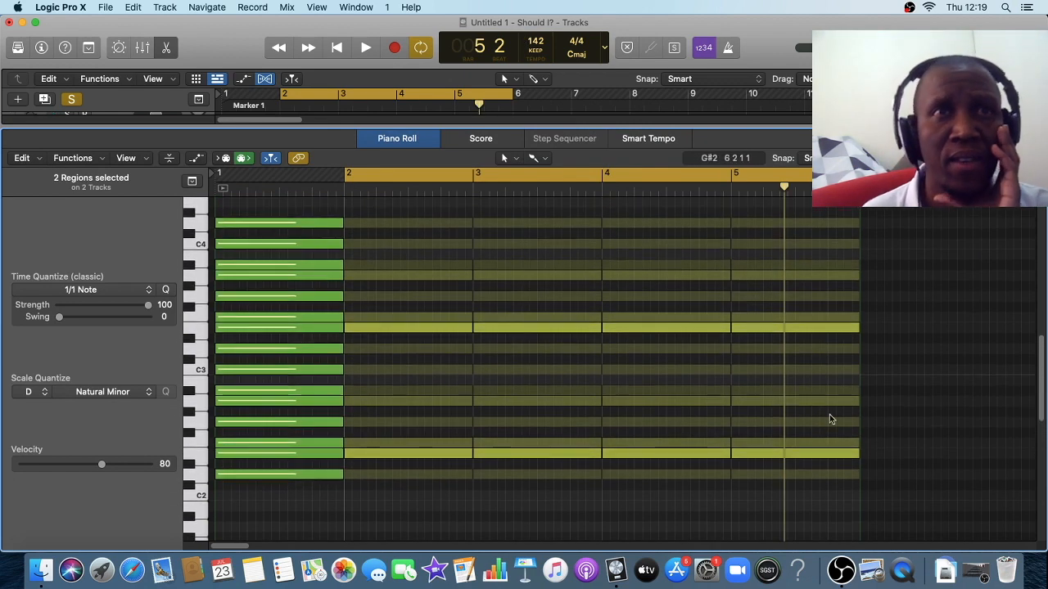
pyautogui.click(190, 351)
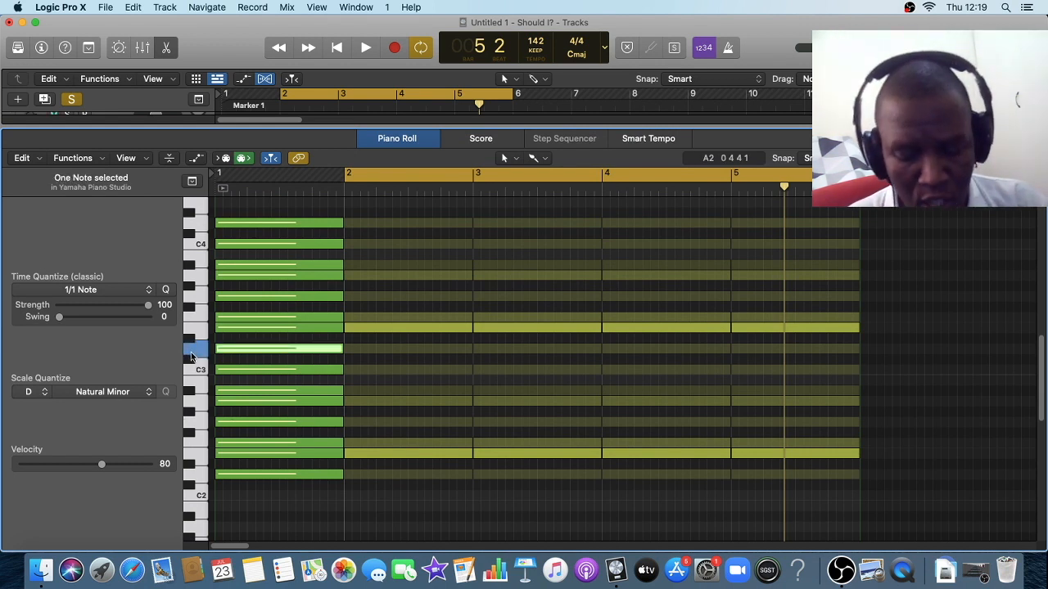
pyautogui.click(367, 358)
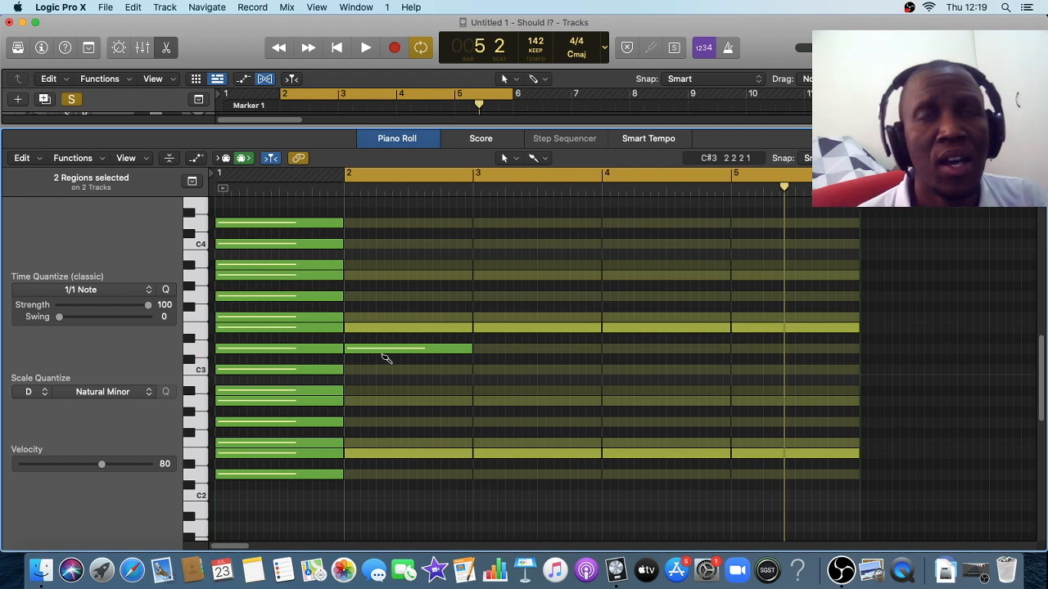
# Step: Turn off solo on the upper Yamaha Piano Studio track and solo the lower one instead
pyautogui.moveTo(328, 122); pyautogui.dragTo(328, 306)
pyautogui.click(71, 242)
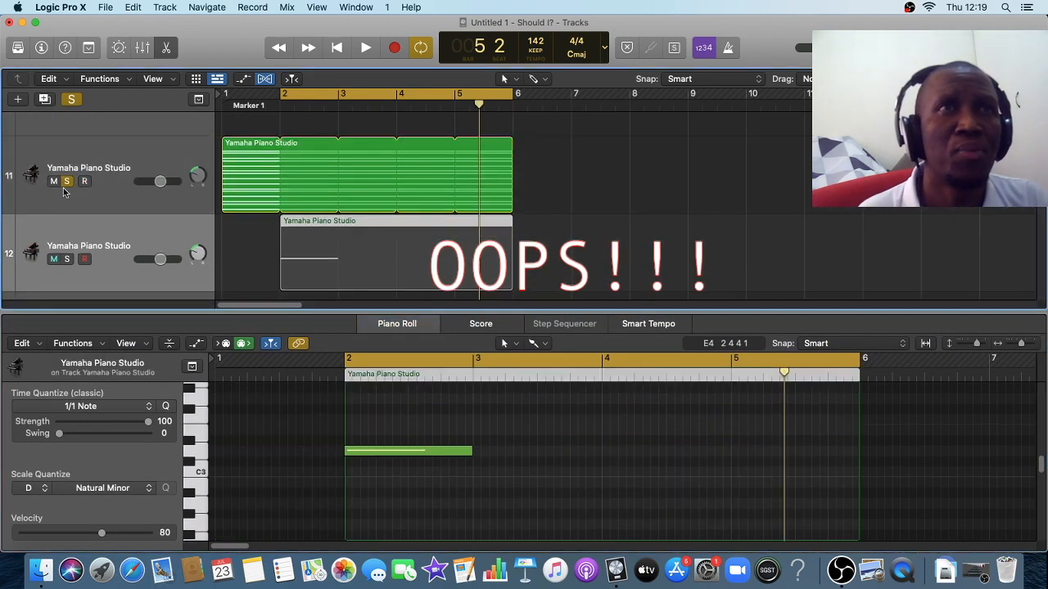
pyautogui.click(66, 182)
pyautogui.click(66, 260)
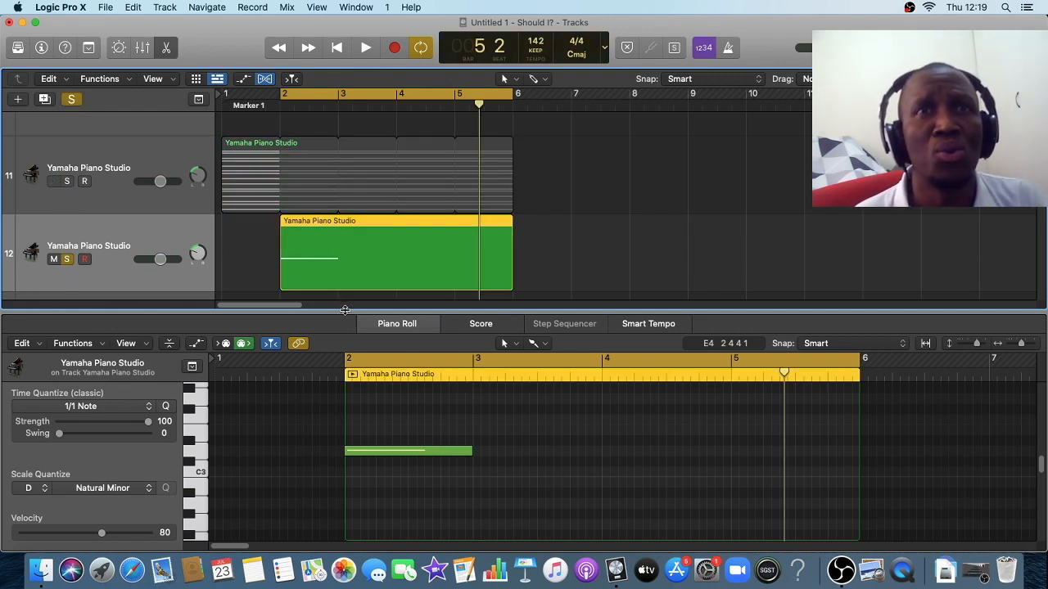
# Step: Select both piano regions and show their notes together in an enlarged Piano Roll, centred on the range around C3
pyautogui.moveTo(345, 310); pyautogui.dragTo(355, 94)
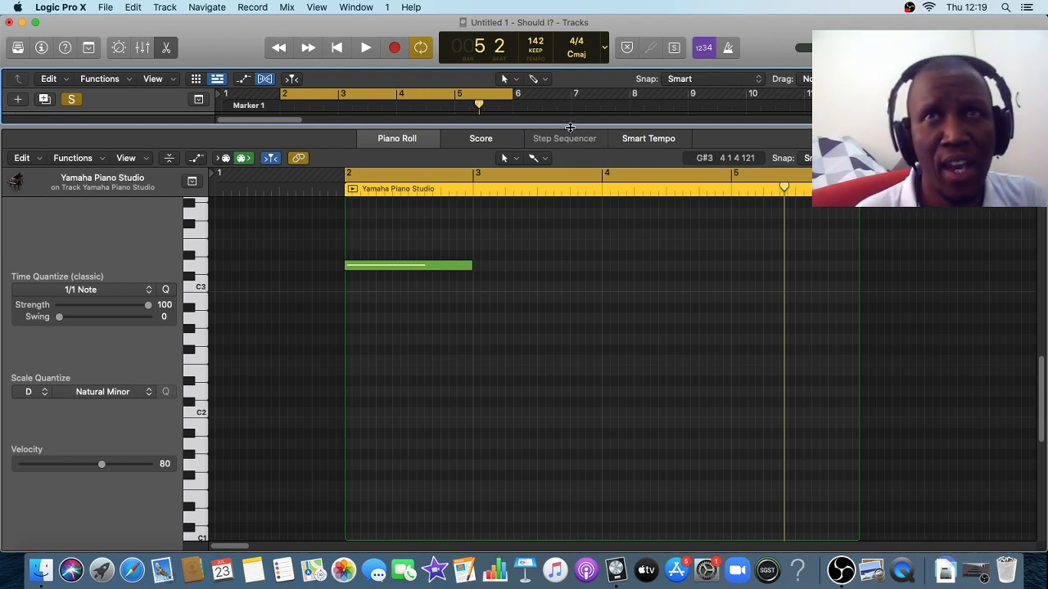
pyautogui.moveTo(571, 128); pyautogui.dragTo(571, 334)
pyautogui.moveTo(543, 148); pyautogui.dragTo(450, 269)
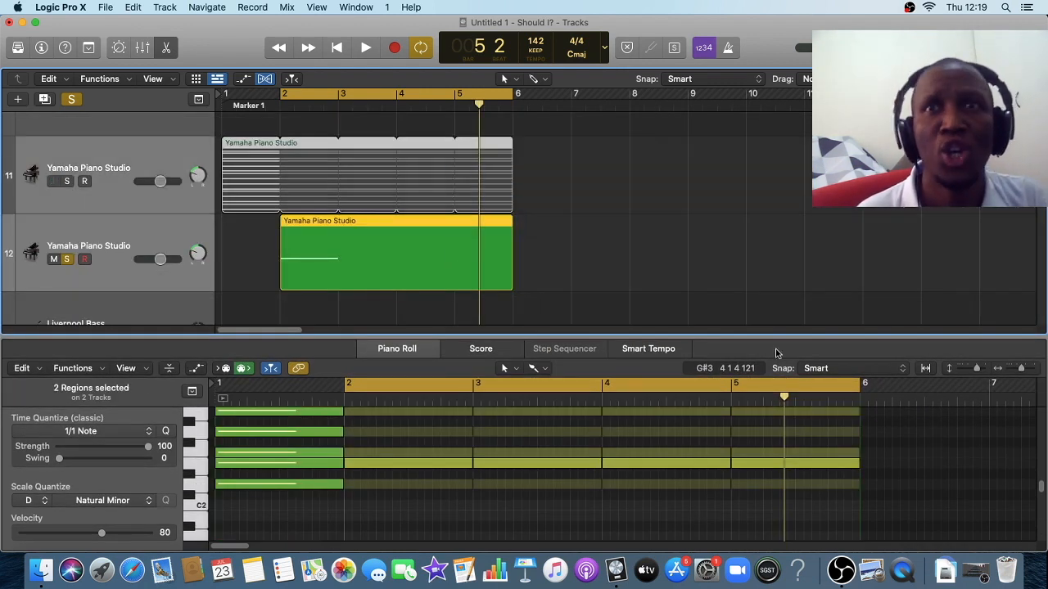
pyautogui.moveTo(610, 342); pyautogui.dragTo(599, 109)
pyautogui.moveTo(1040, 421); pyautogui.dragTo(1020, 378)
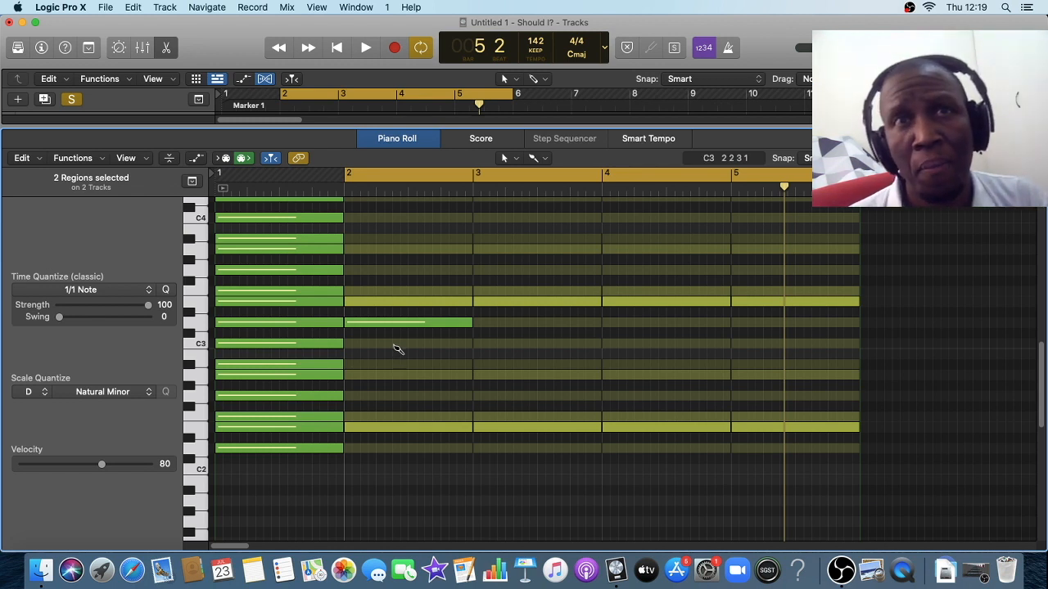
# Step: Add one-bar A#2 and G2 notes below the D3 note at bar 2 and audition the three pitches
pyautogui.click(379, 364)
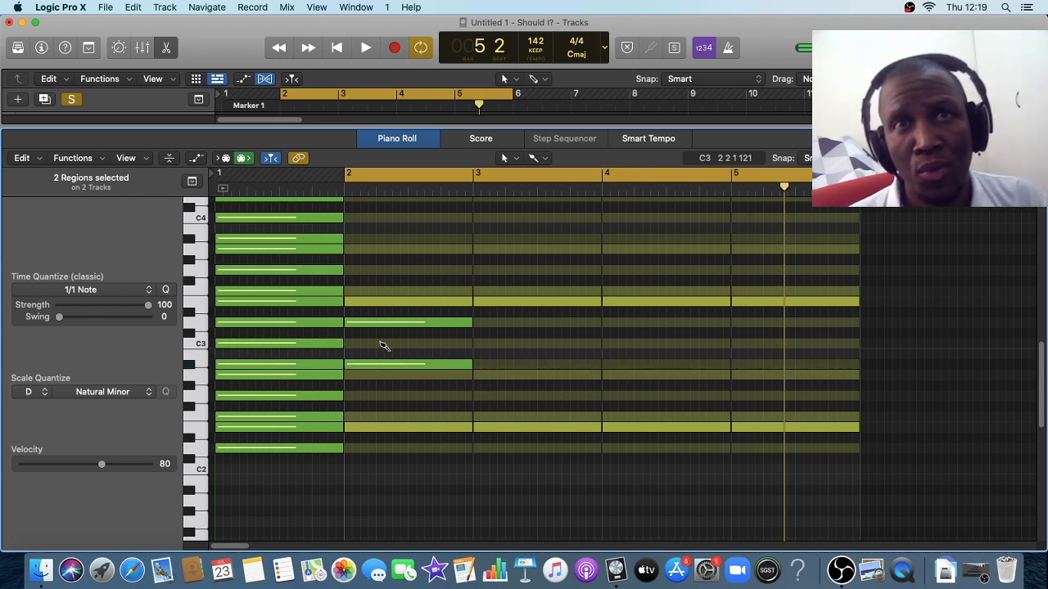
pyautogui.click(378, 324)
pyautogui.click(357, 365)
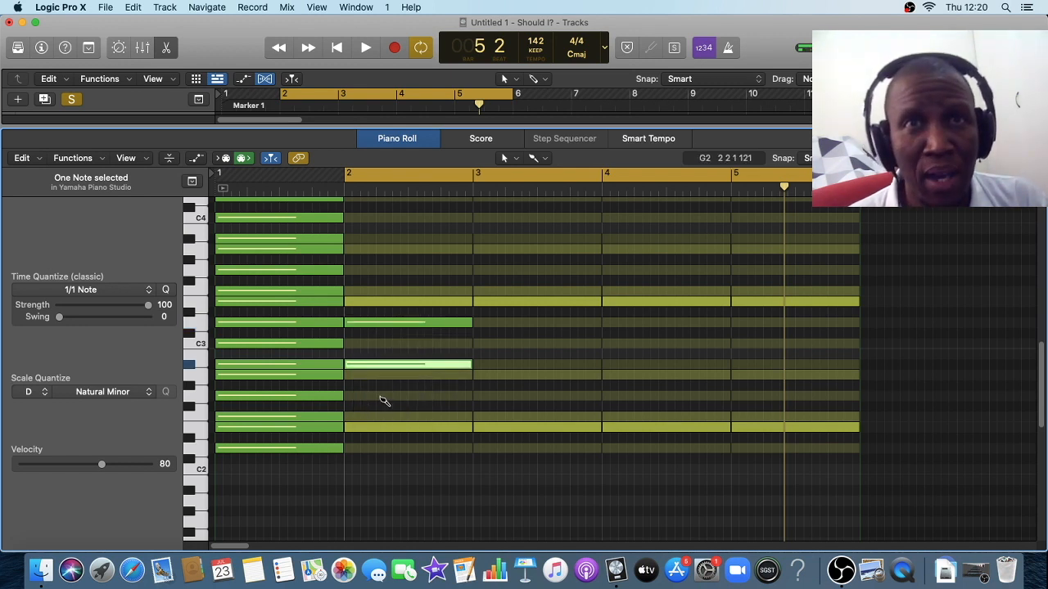
pyautogui.click(381, 396)
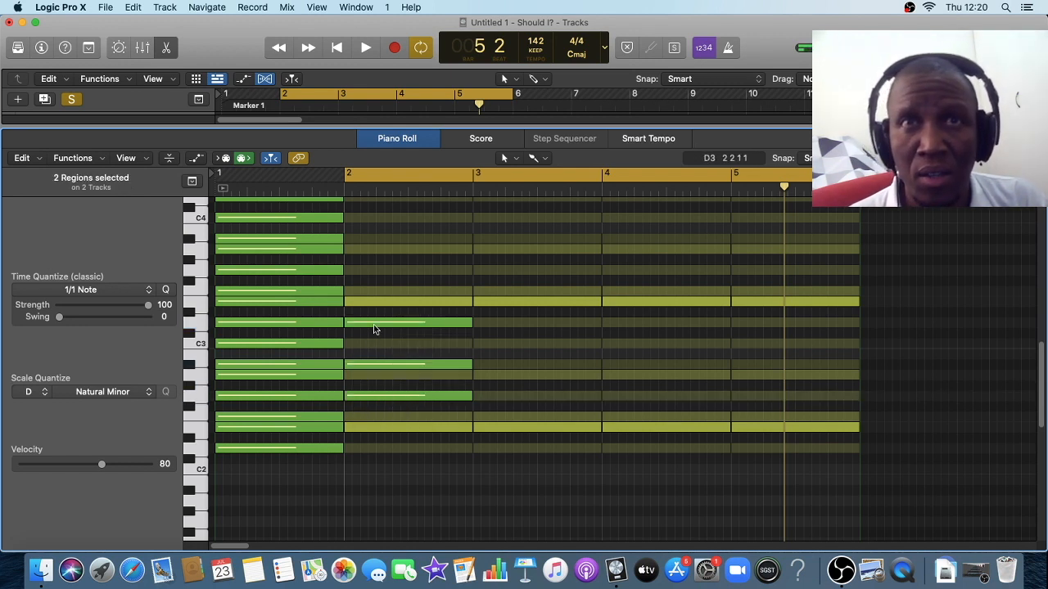
pyautogui.click(374, 324)
pyautogui.click(373, 366)
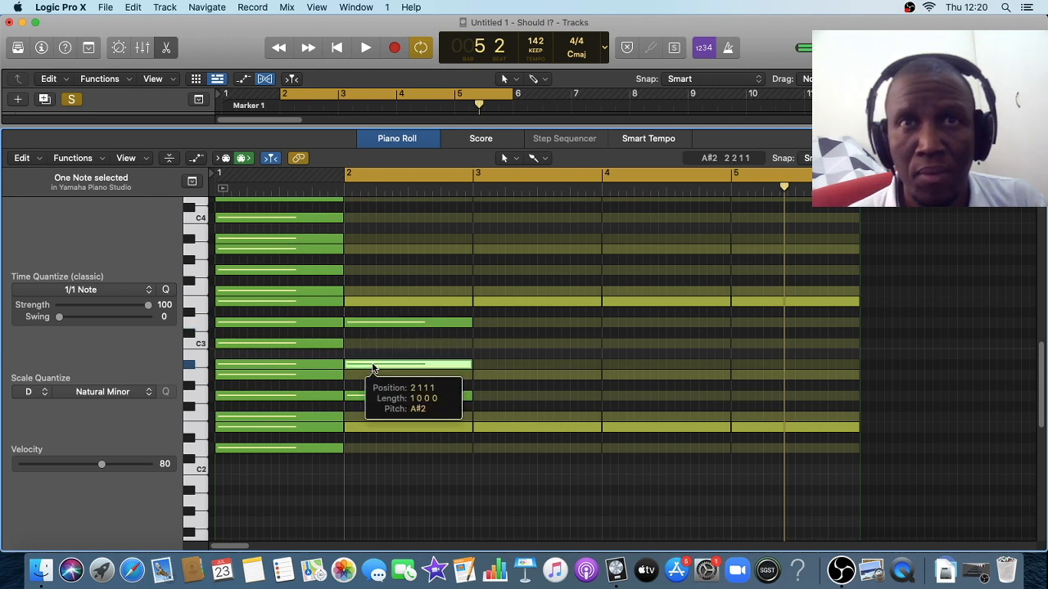
pyautogui.click(378, 395)
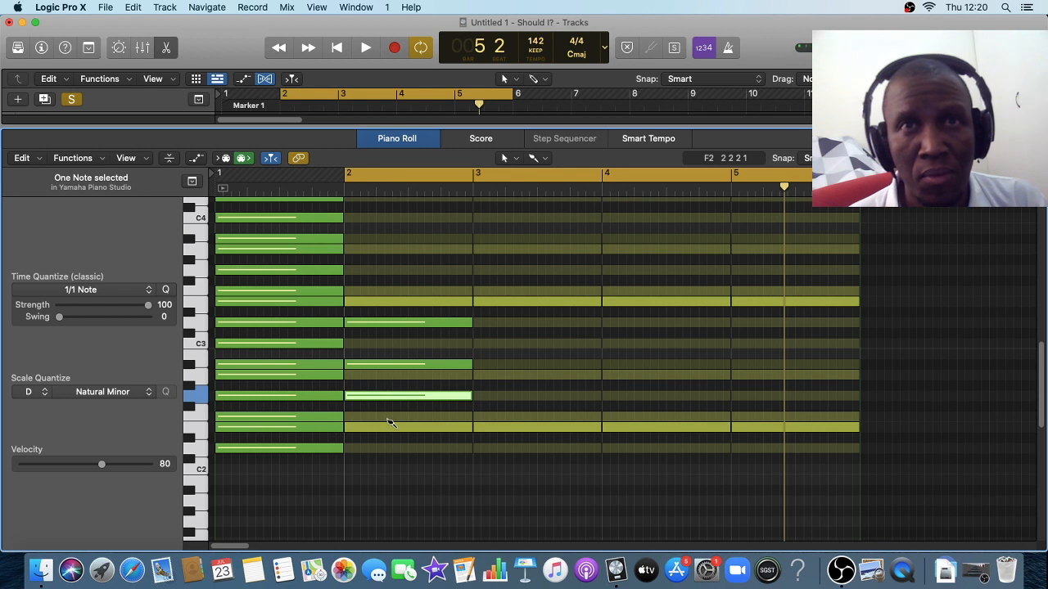
# Step: Place one-bar root notes on A#2 at bar 3, G2 at bar 4 and A2 at bar 5
pyautogui.keyDown('super'); pyautogui.click(387, 418); pyautogui.keyUp('super')
pyautogui.moveTo(388, 421); pyautogui.dragTo(776, 385)
pyautogui.moveTo(477, 344); pyautogui.dragTo(398, 395)
pyautogui.moveTo(460, 366); pyautogui.dragTo(622, 403)
pyautogui.click(510, 422)
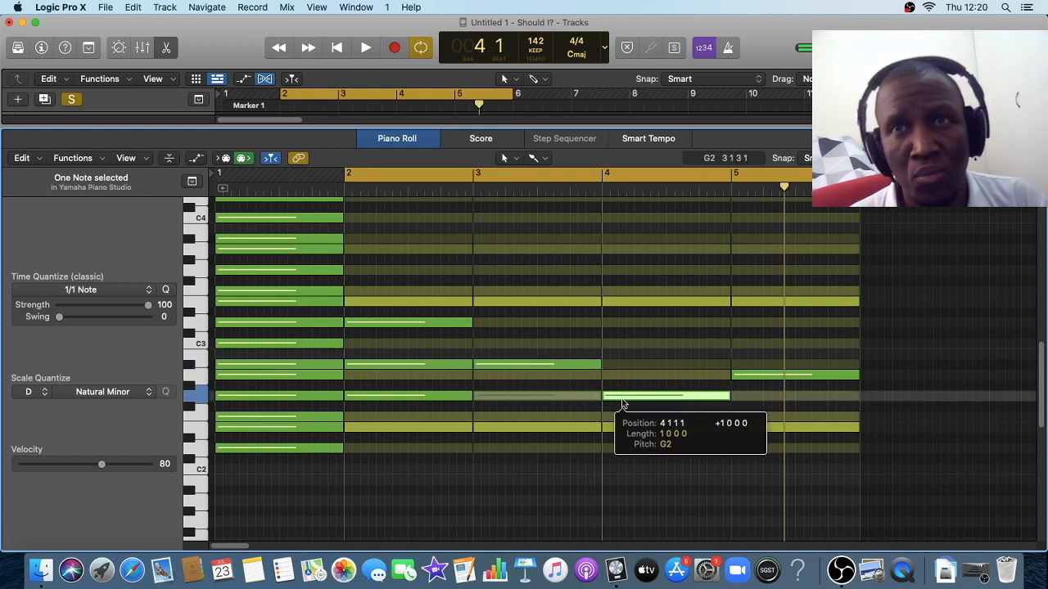
# Step: Play the loop and delete the extra G2 and A#2 notes from bar 2
pyautogui.press('space')
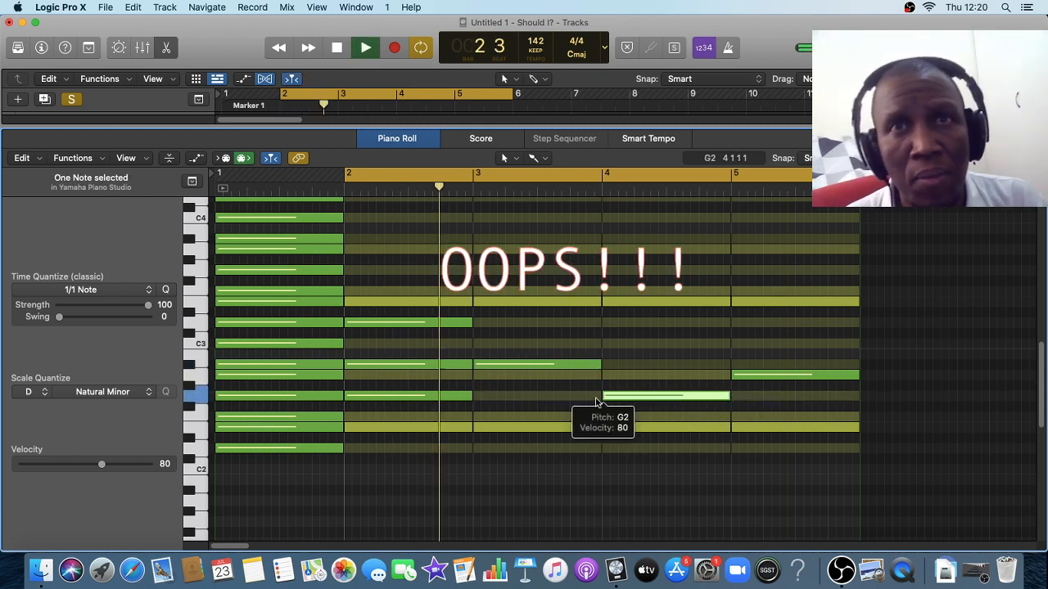
pyautogui.click(452, 399)
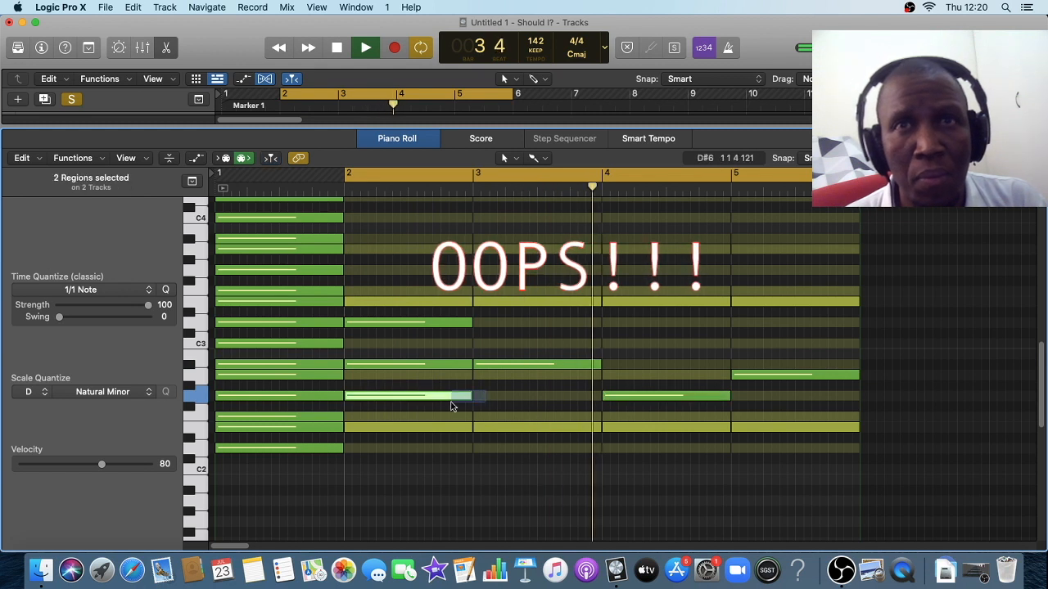
pyautogui.press('Delete')
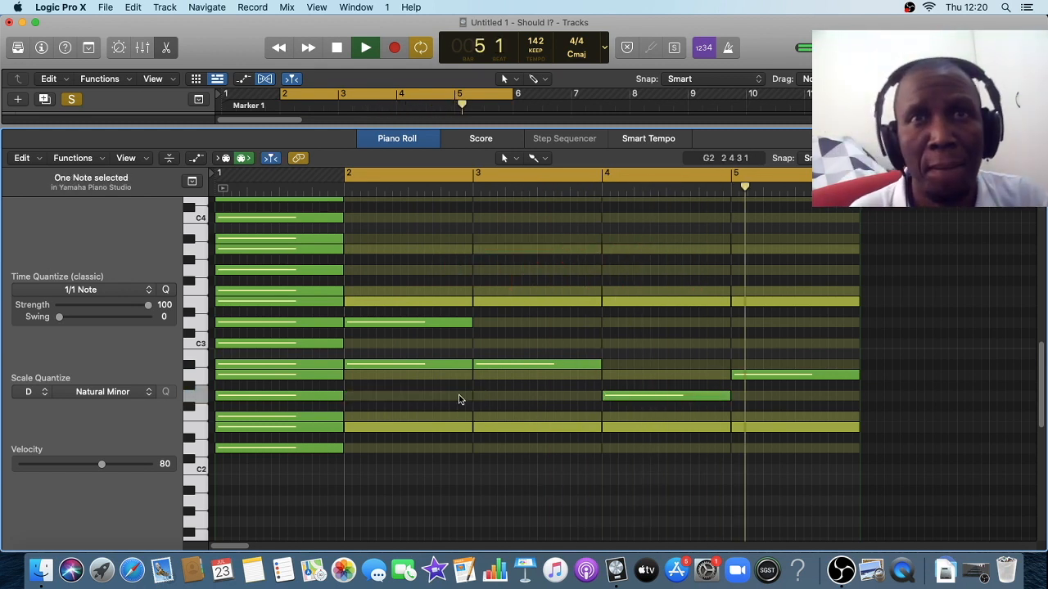
pyautogui.click(436, 325)
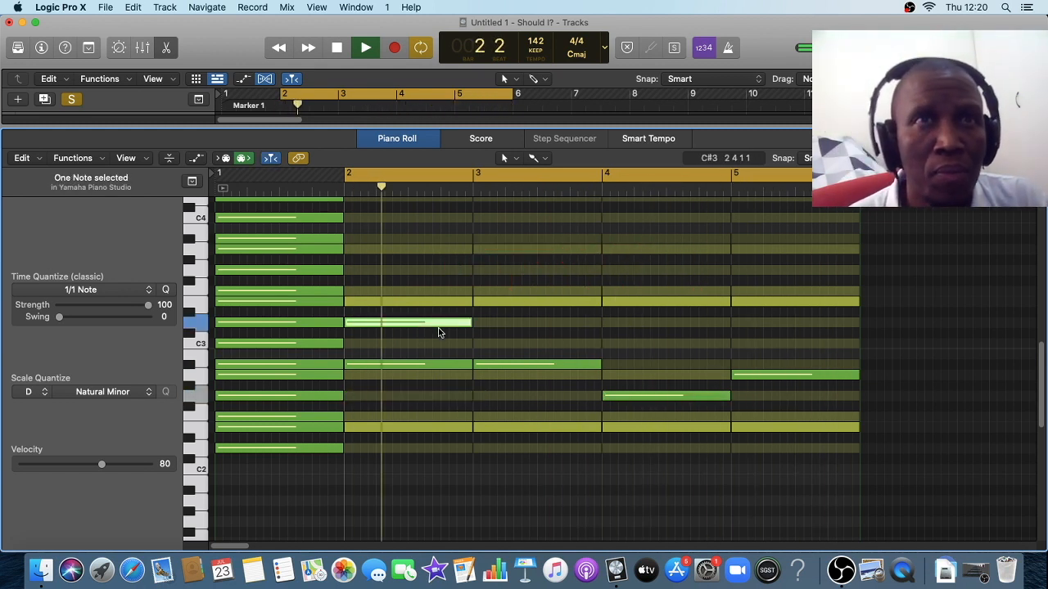
pyautogui.click(398, 364)
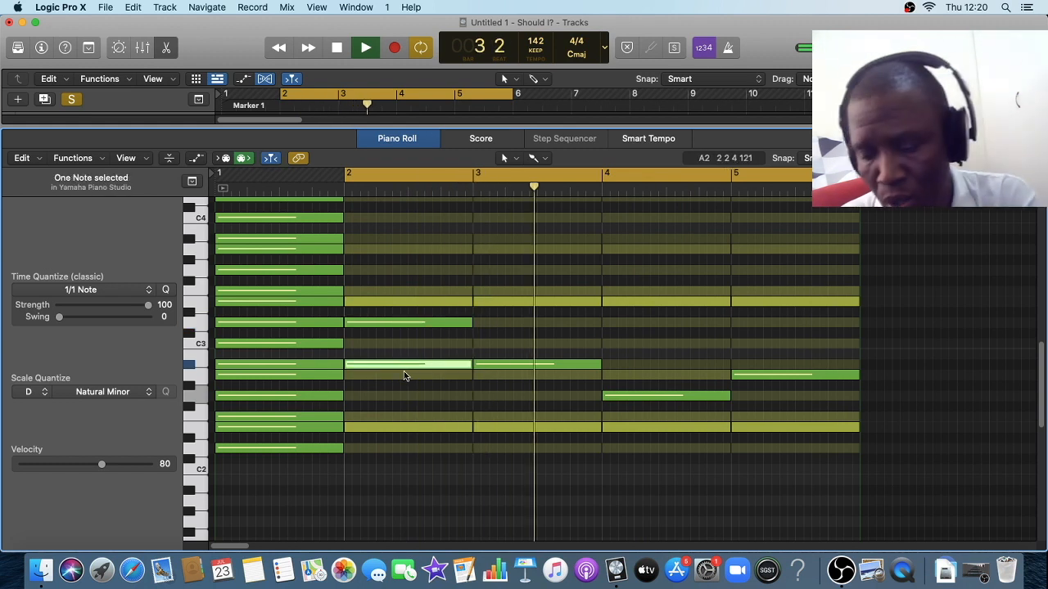
pyautogui.press('Delete')
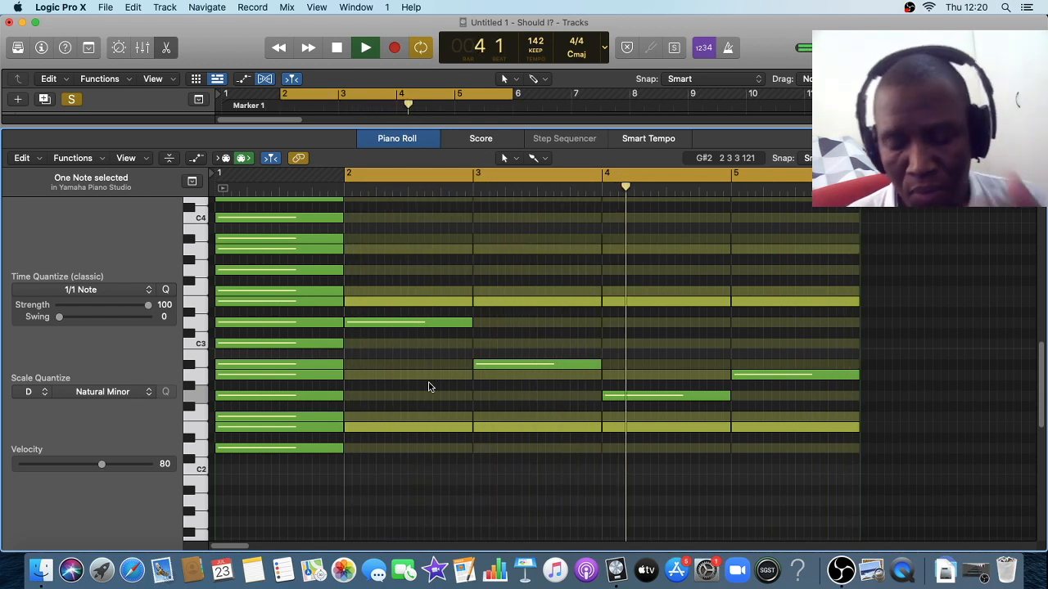
pyautogui.press('space')
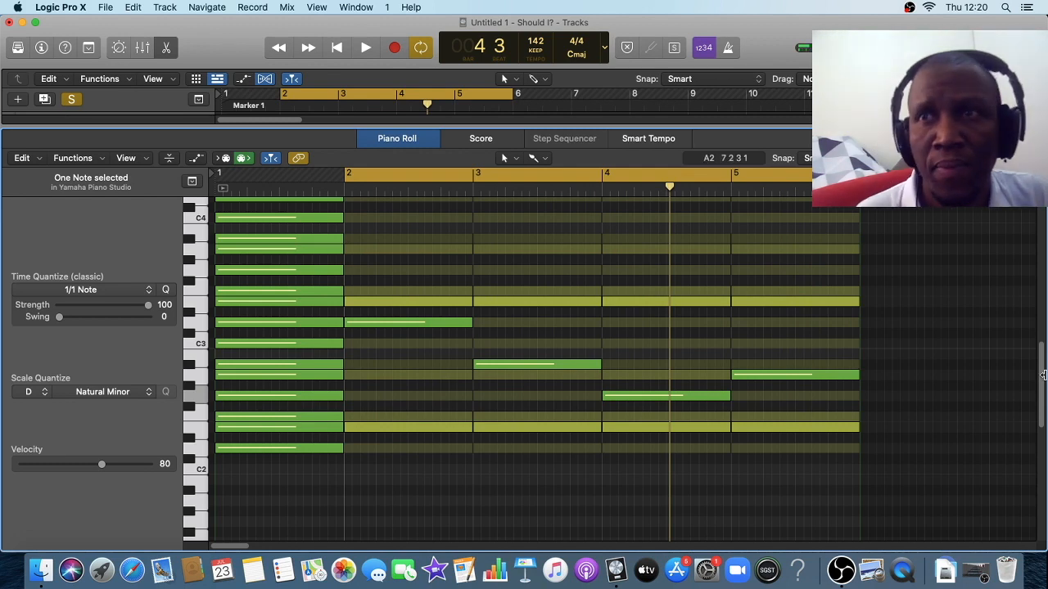
# Step: Build the bar 2 triad by copying the D3 note up to F3 and the F3 note up to A3
pyautogui.scroll(3, 1040, 384)
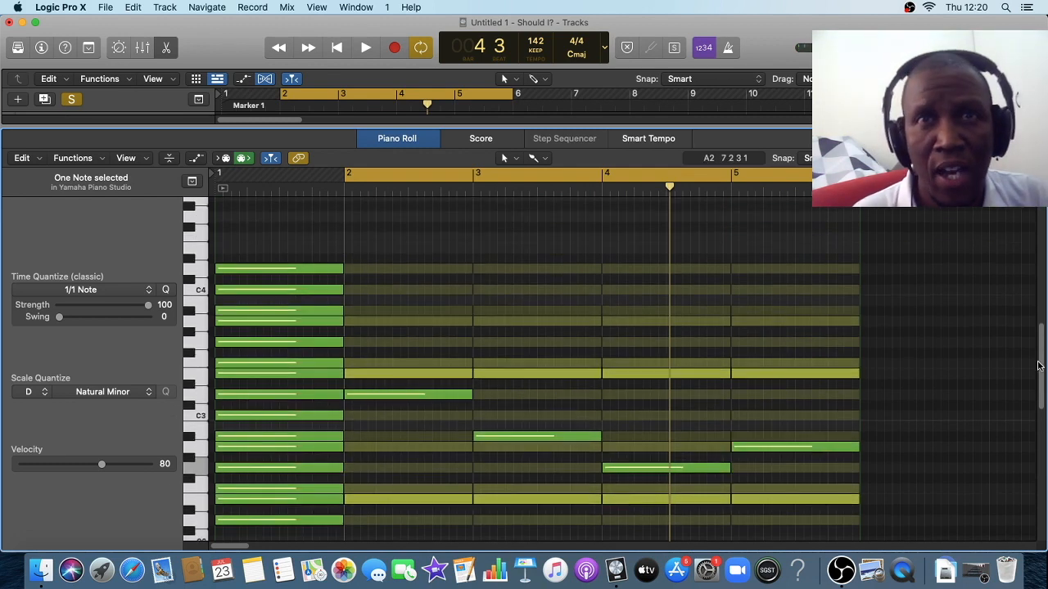
pyautogui.click(390, 399)
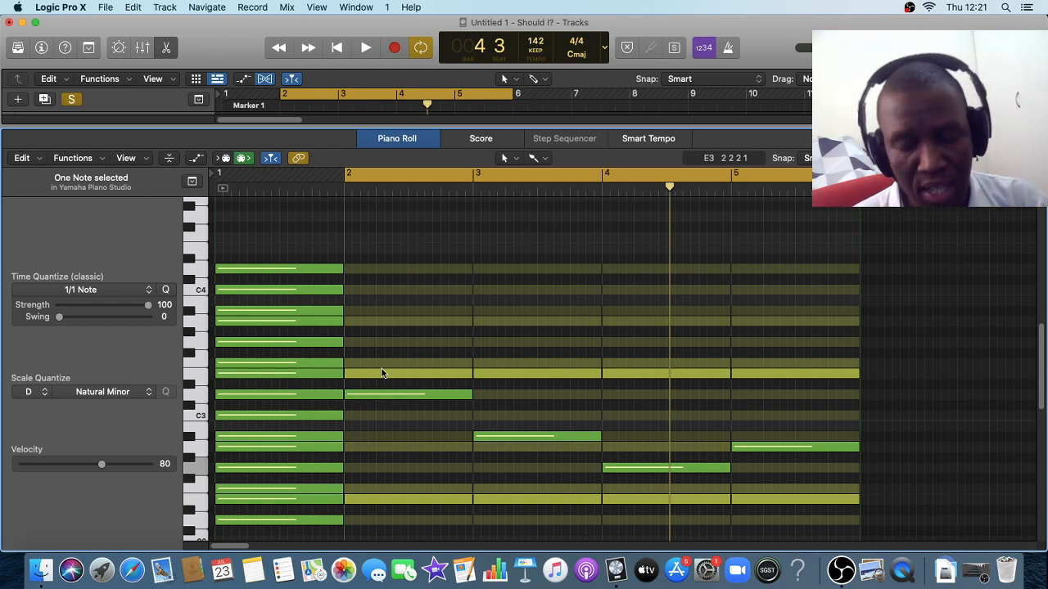
pyautogui.moveTo(380, 399); pyautogui.dragTo(386, 365)
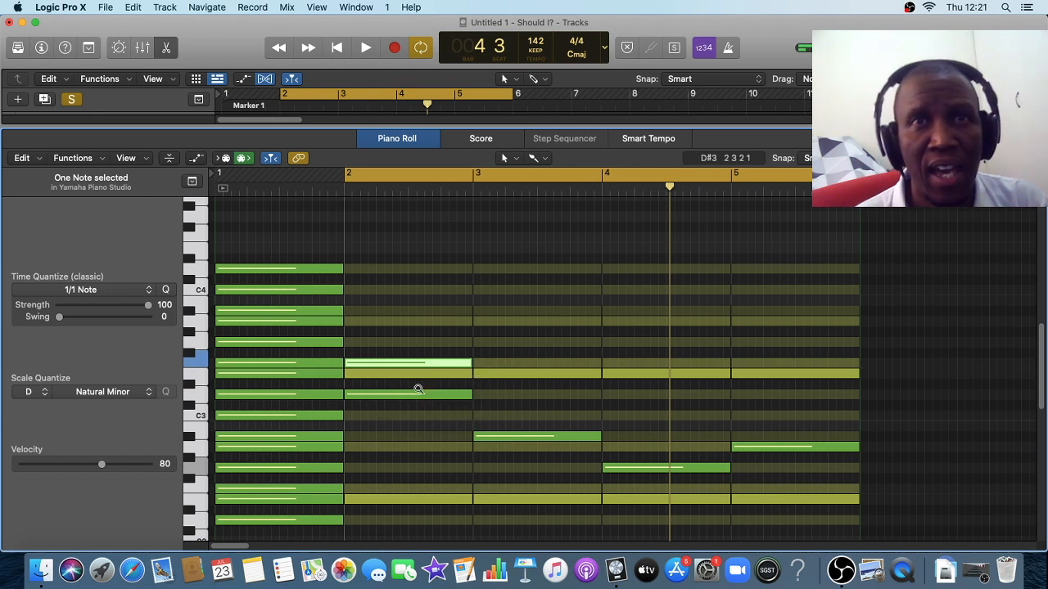
pyautogui.click(400, 364)
pyautogui.moveTo(401, 363); pyautogui.dragTo(401, 321)
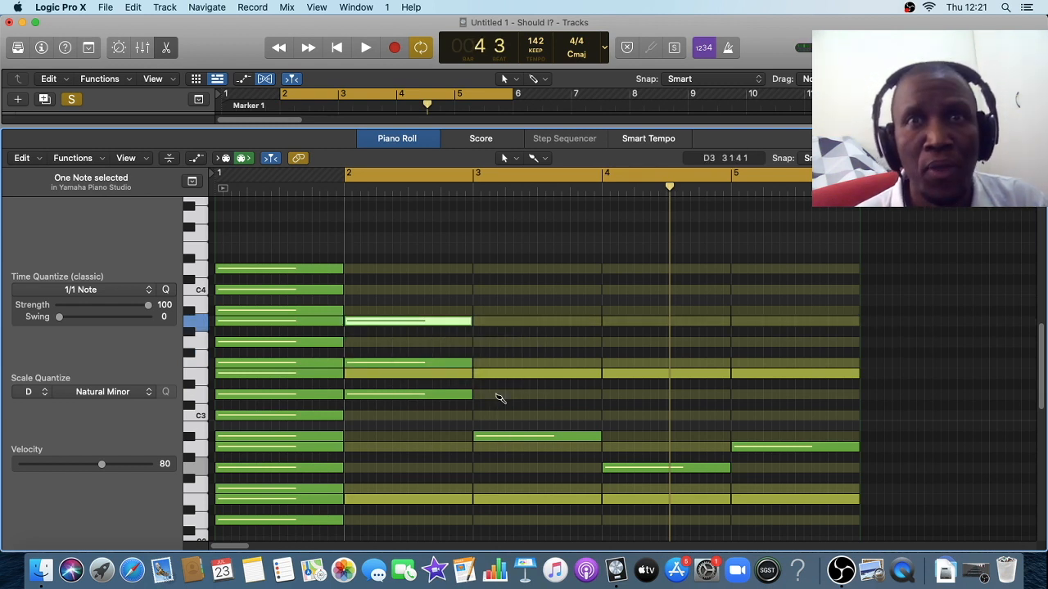
# Step: Complete the triads with D3 and F3 at bar 3, A#2 and D3 at bar 4, C3 and E3 at bar 5, and play them back
pyautogui.click(496, 395)
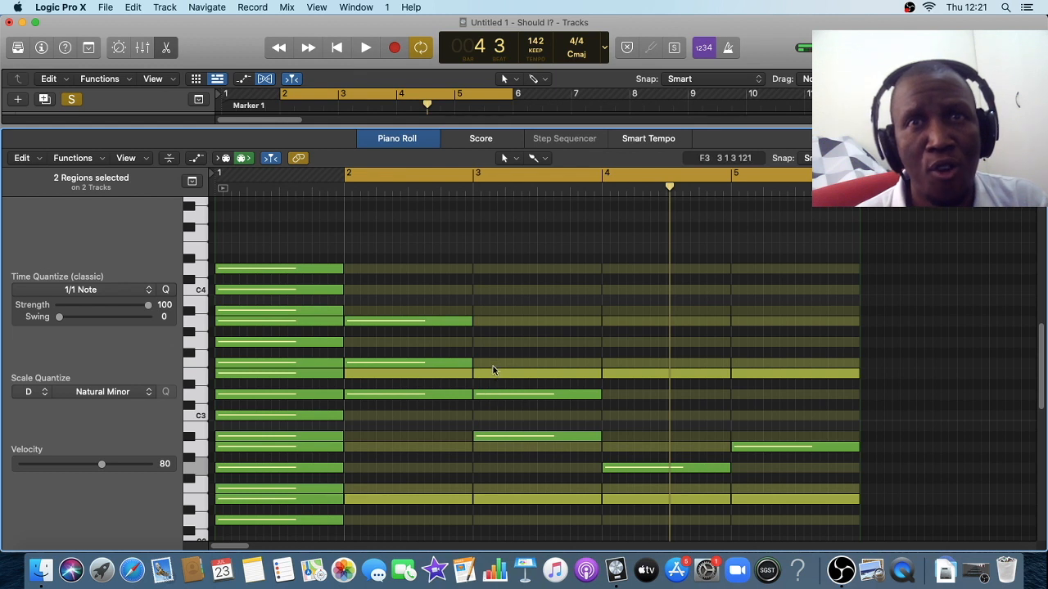
pyautogui.click(494, 365)
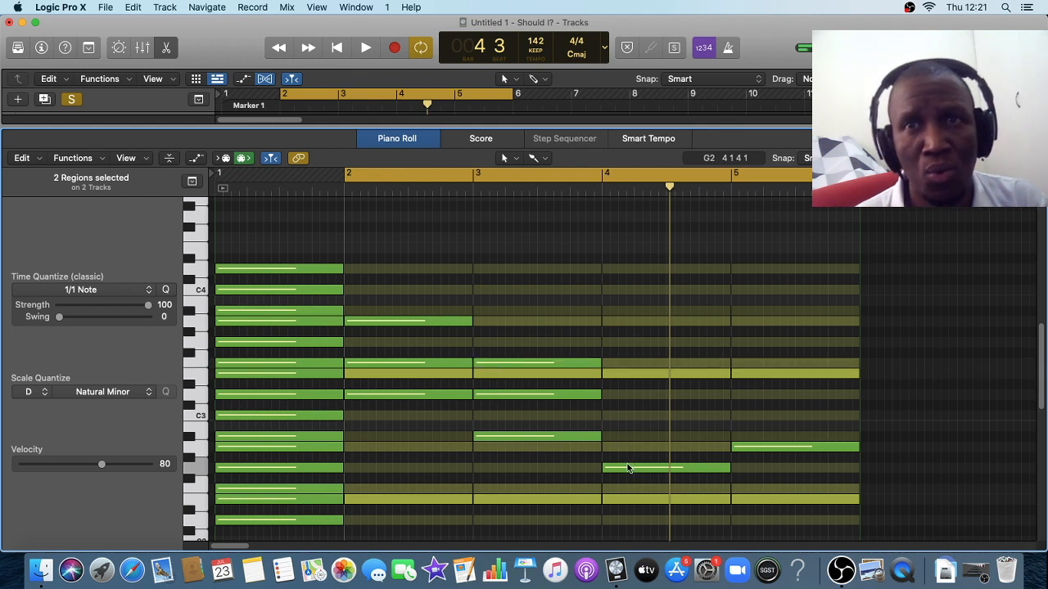
pyautogui.click(629, 438)
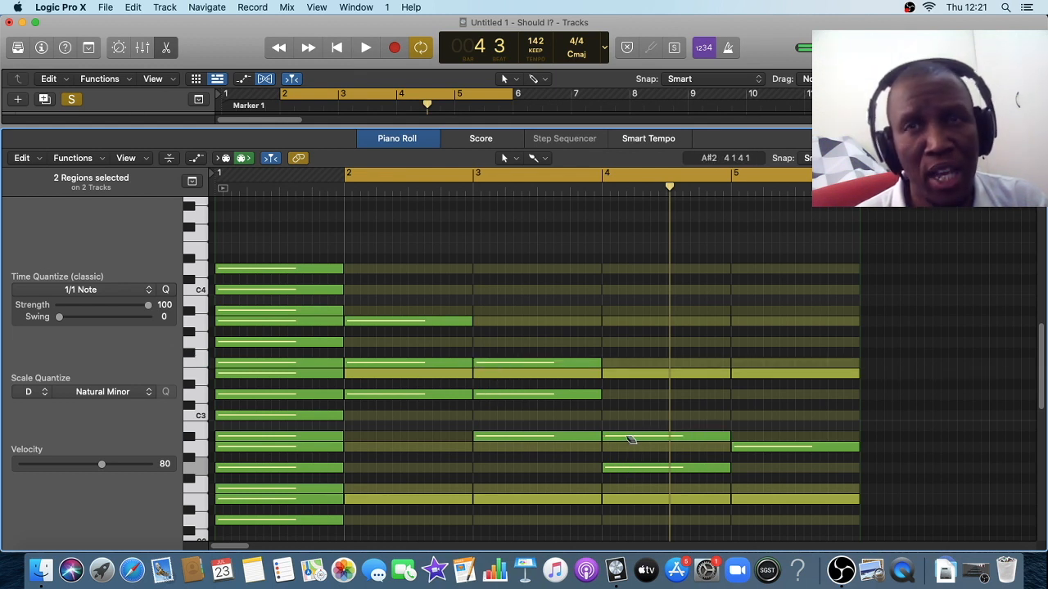
pyautogui.click(635, 398)
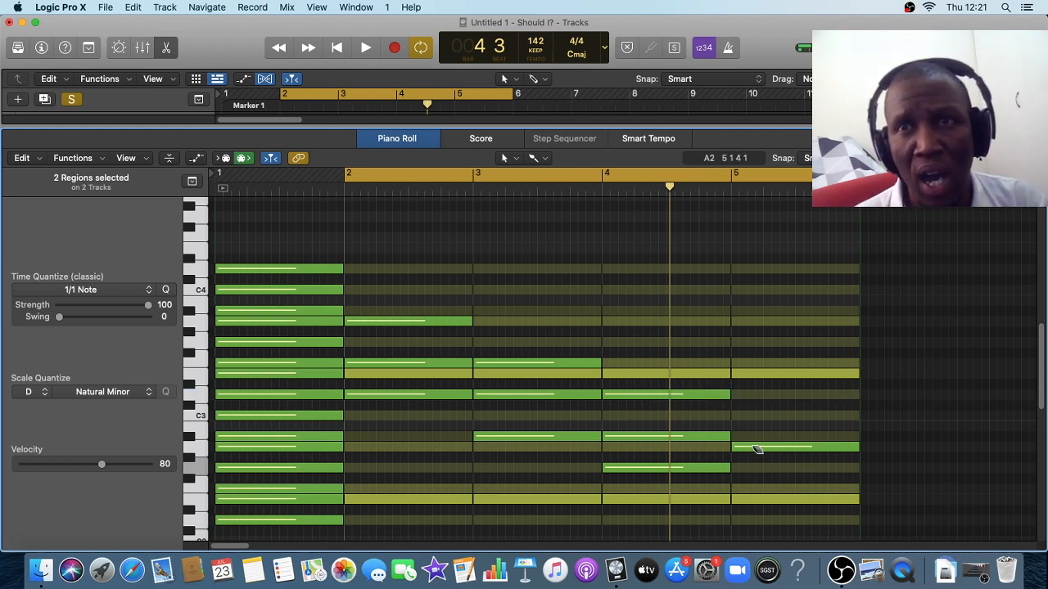
pyautogui.click(752, 416)
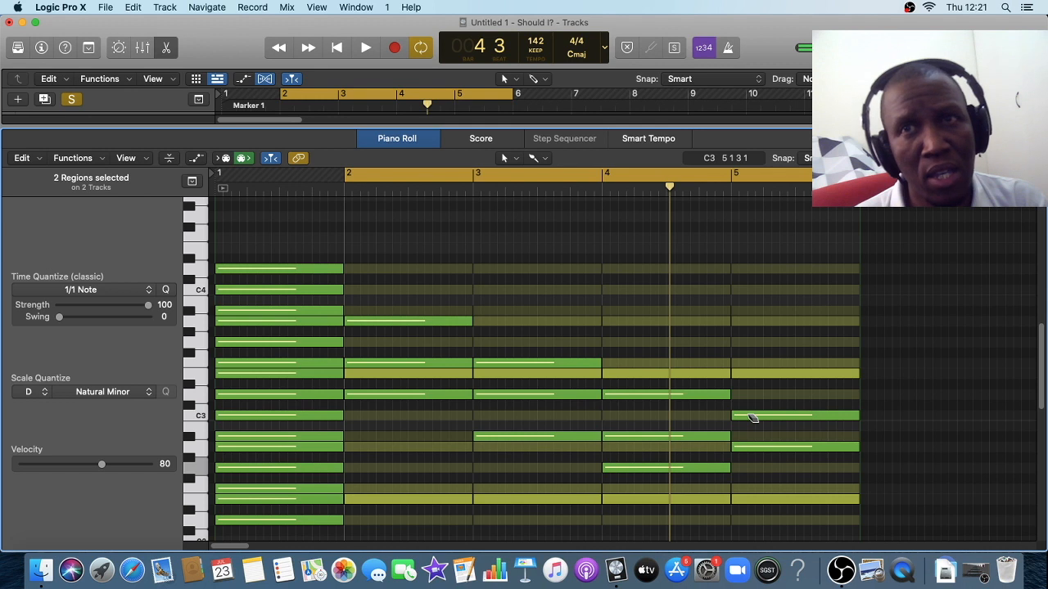
pyautogui.click(750, 375)
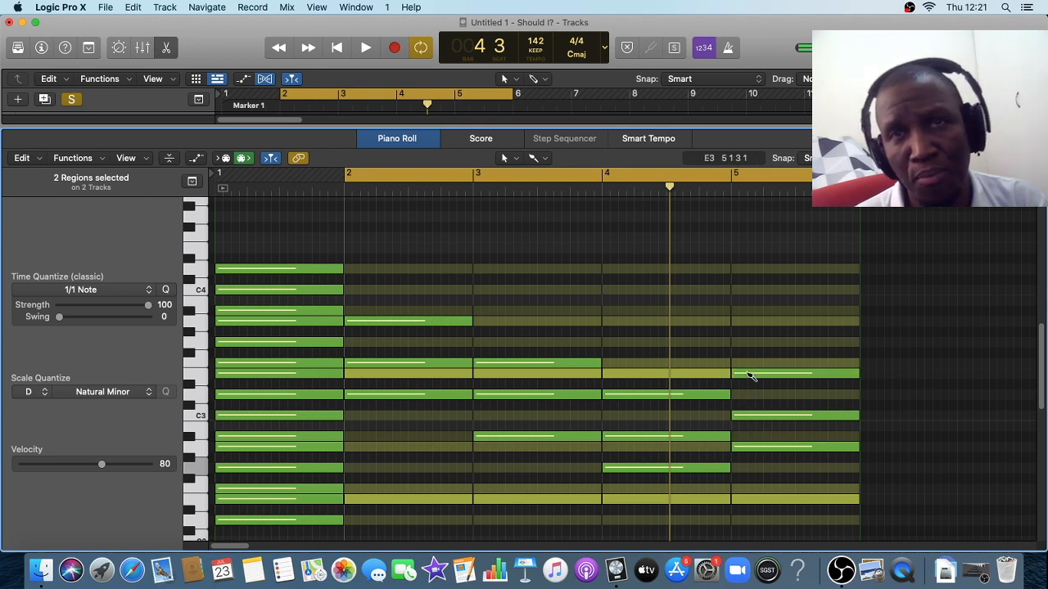
pyautogui.press('space')
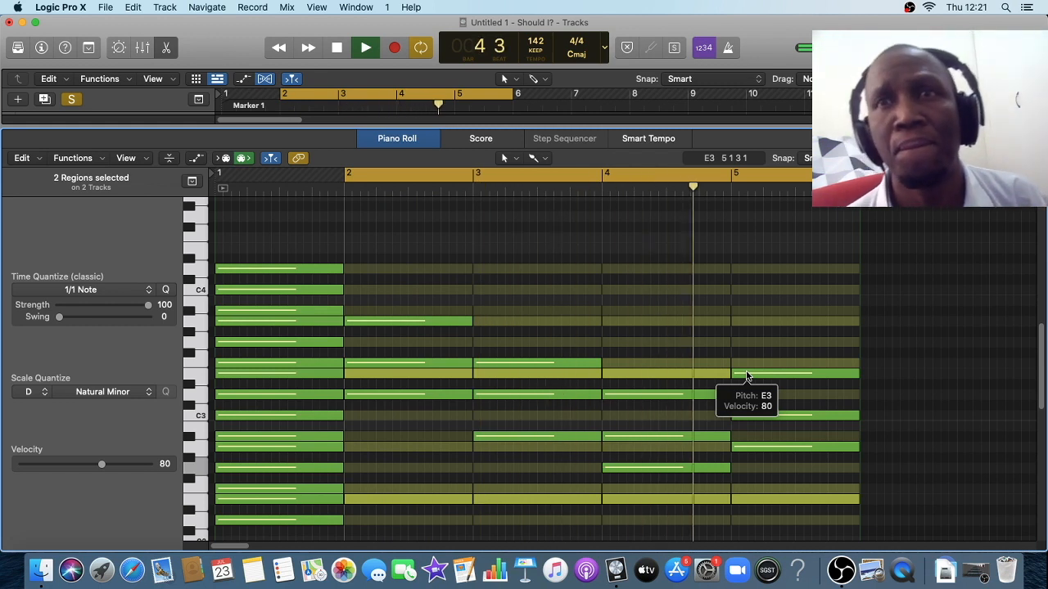
pyautogui.press('space')
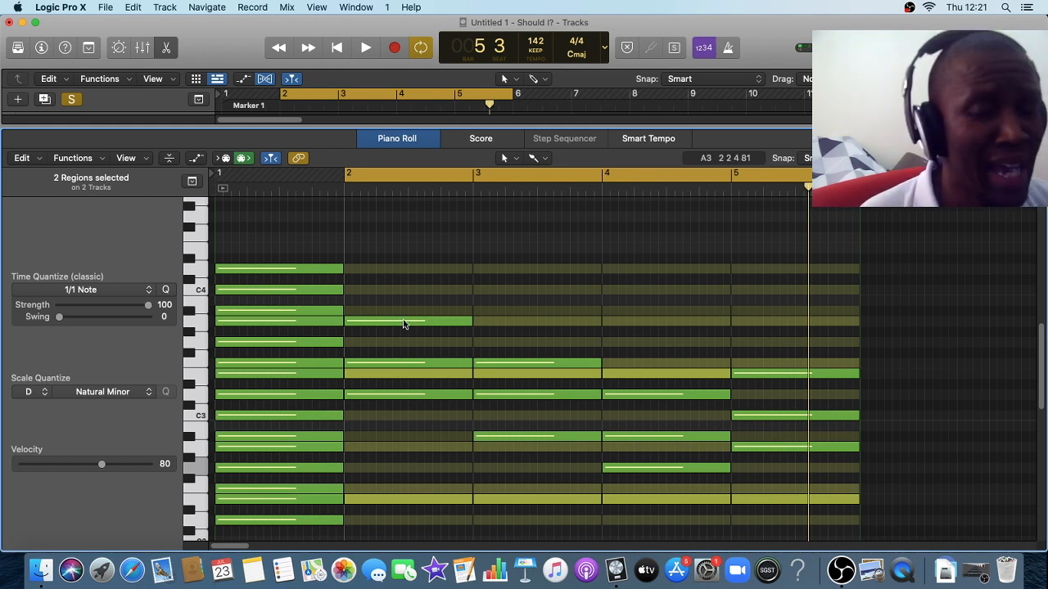
# Step: Extend the chords to sevenths with C4 at bar 2, A3 at bar 3, F3 at bar 4 and G3 at bar 5, and play them back
pyautogui.moveTo(403, 324)
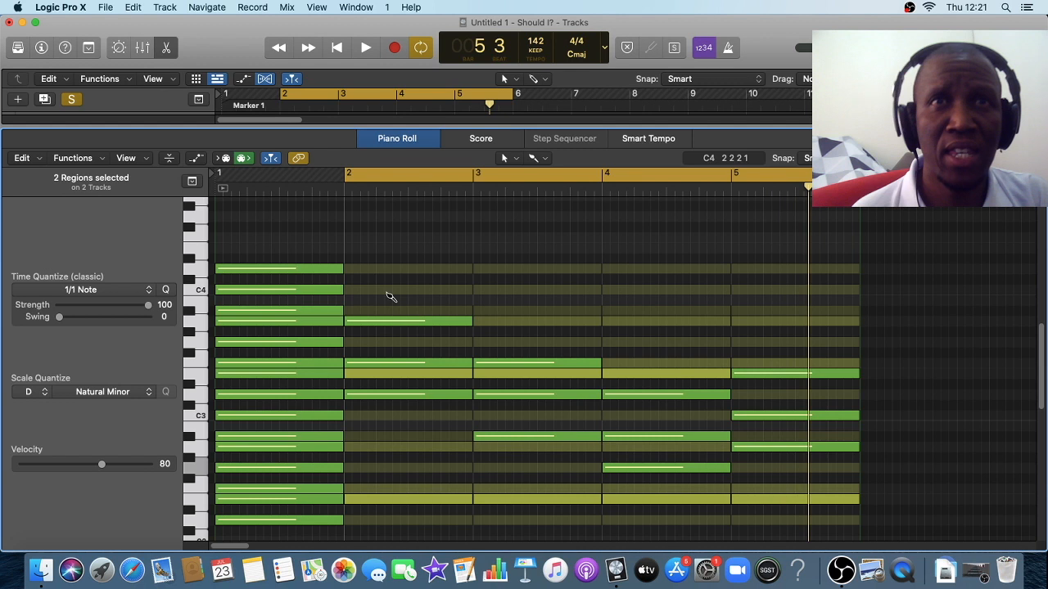
pyautogui.click(391, 297)
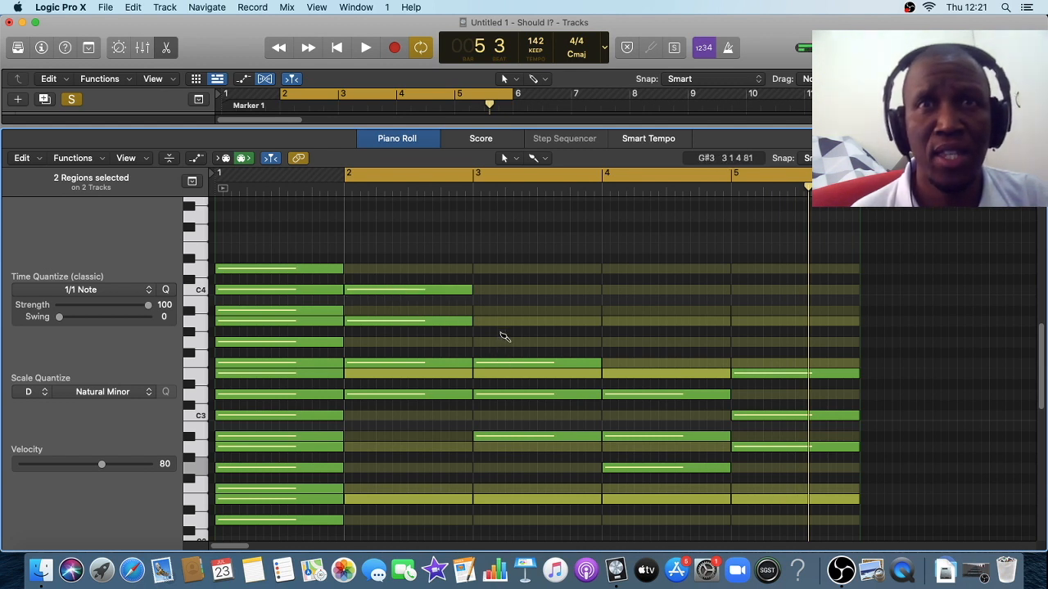
pyautogui.click(506, 321)
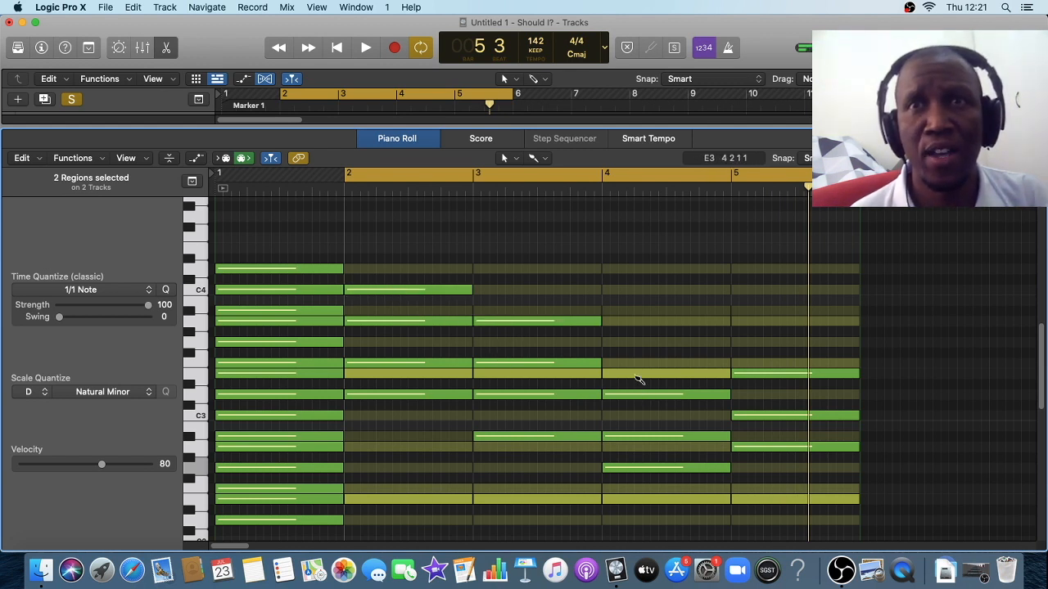
pyautogui.click(637, 363)
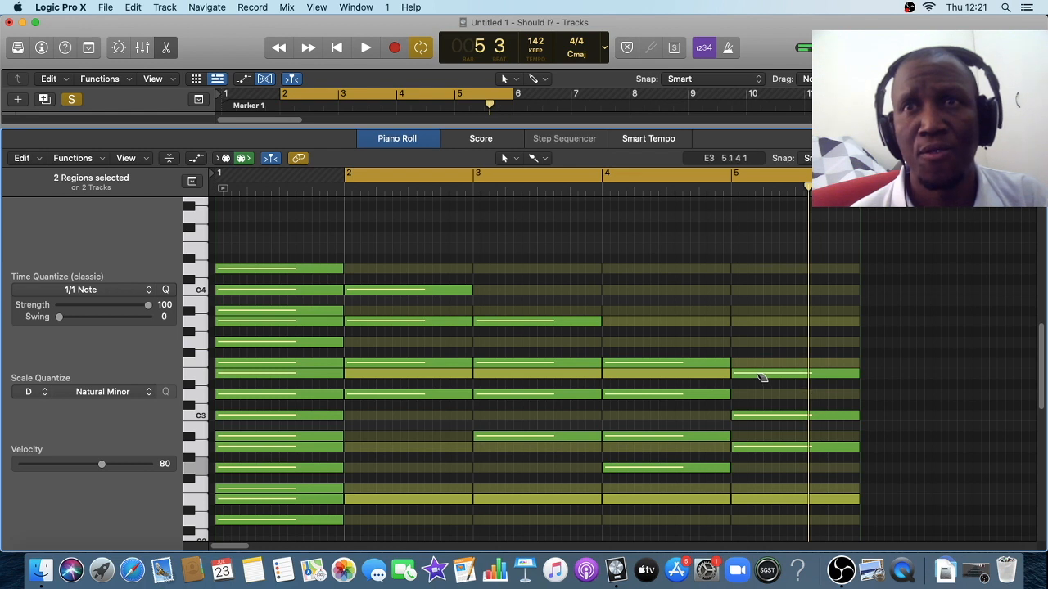
pyautogui.click(759, 344)
pyautogui.press('space')
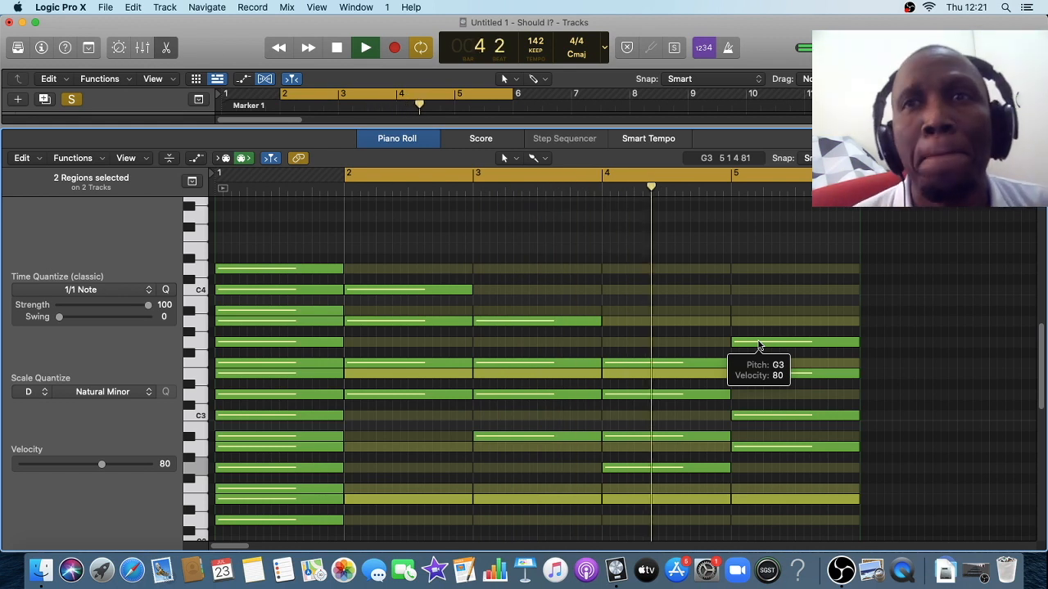
pyautogui.press('space')
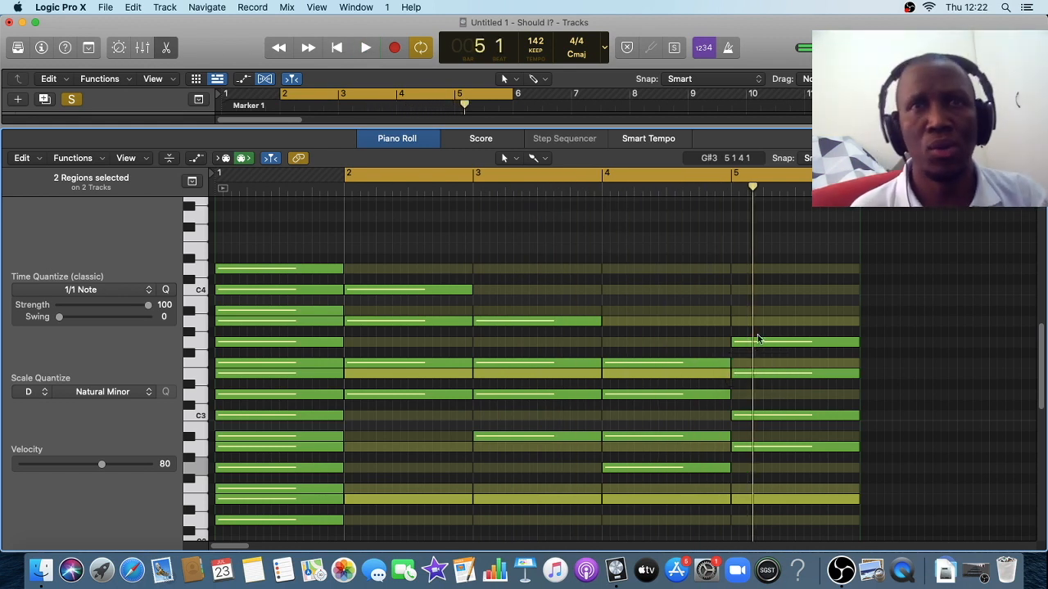
pyautogui.click(404, 365)
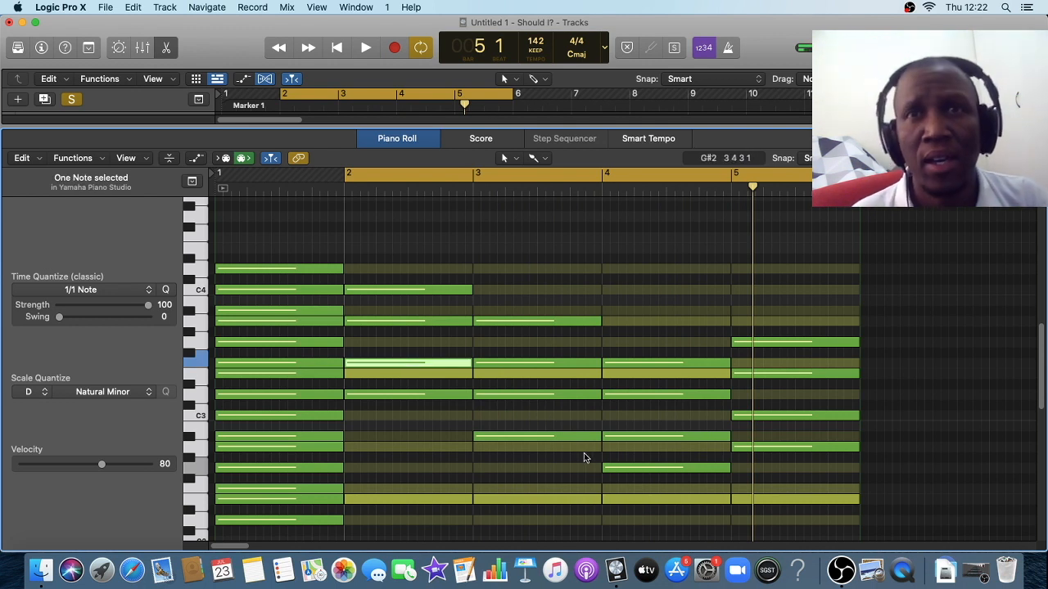
# Step: Raise F3 at bar 2, D3 at bar 3, A#2 at bar 4 and C3 at bar 5 together by one octave and play the progression
pyautogui.keyDown('shift'); pyautogui.click(540, 396); pyautogui.keyUp('shift')
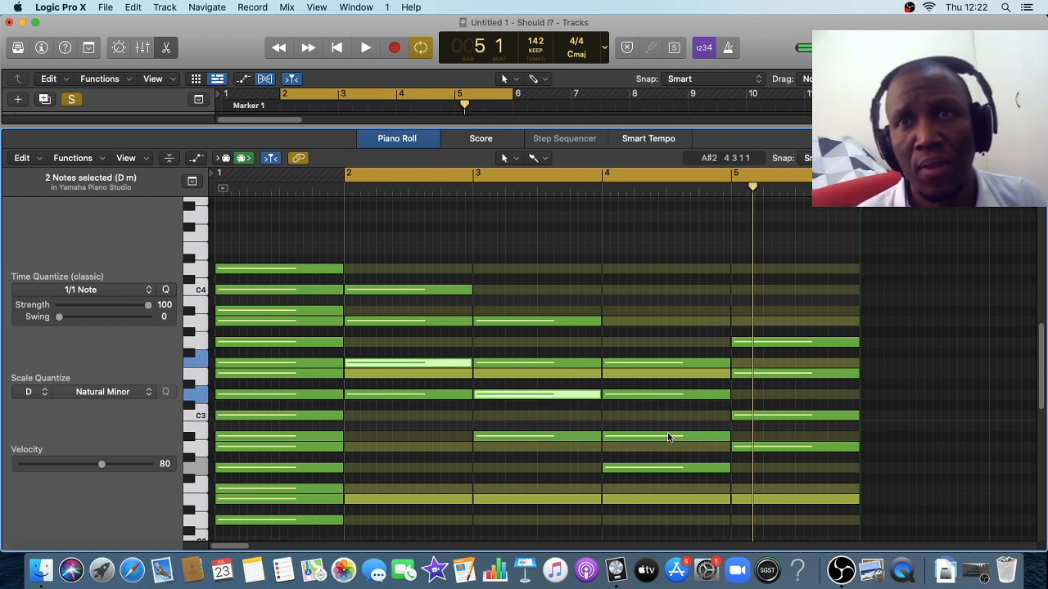
pyautogui.keyDown('shift'); pyautogui.click(671, 437); pyautogui.keyUp('shift')
pyautogui.keyDown('shift'); pyautogui.click(761, 415); pyautogui.keyUp('shift')
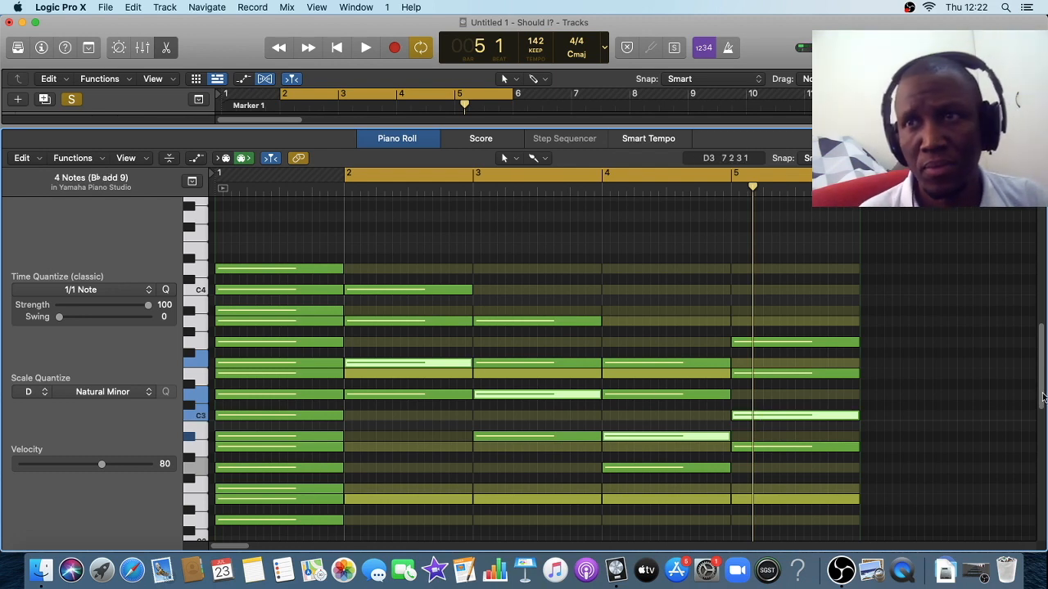
pyautogui.scroll(3, 1042, 398)
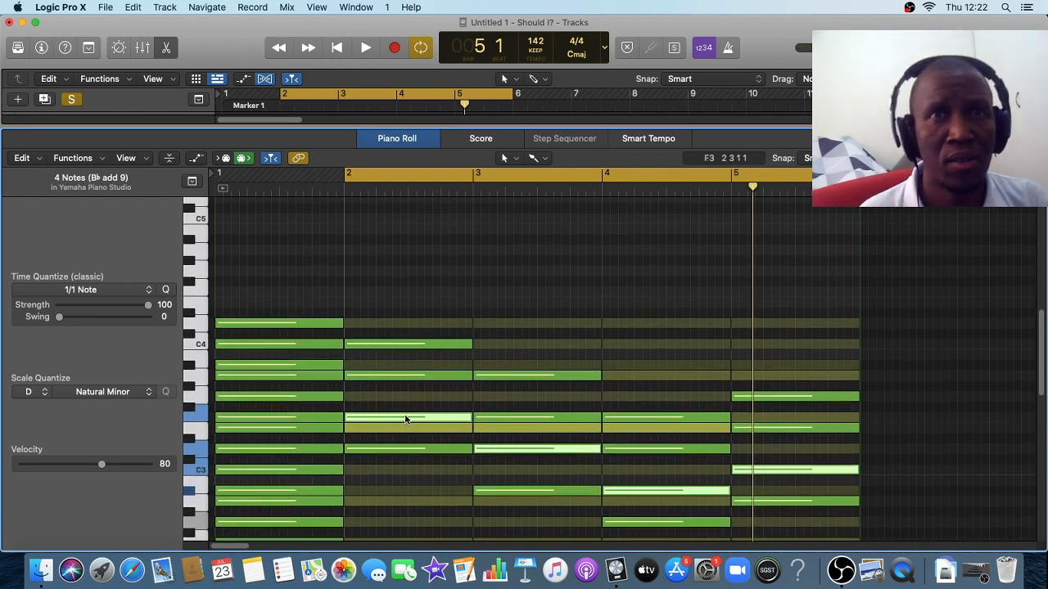
pyautogui.moveTo(405, 419)
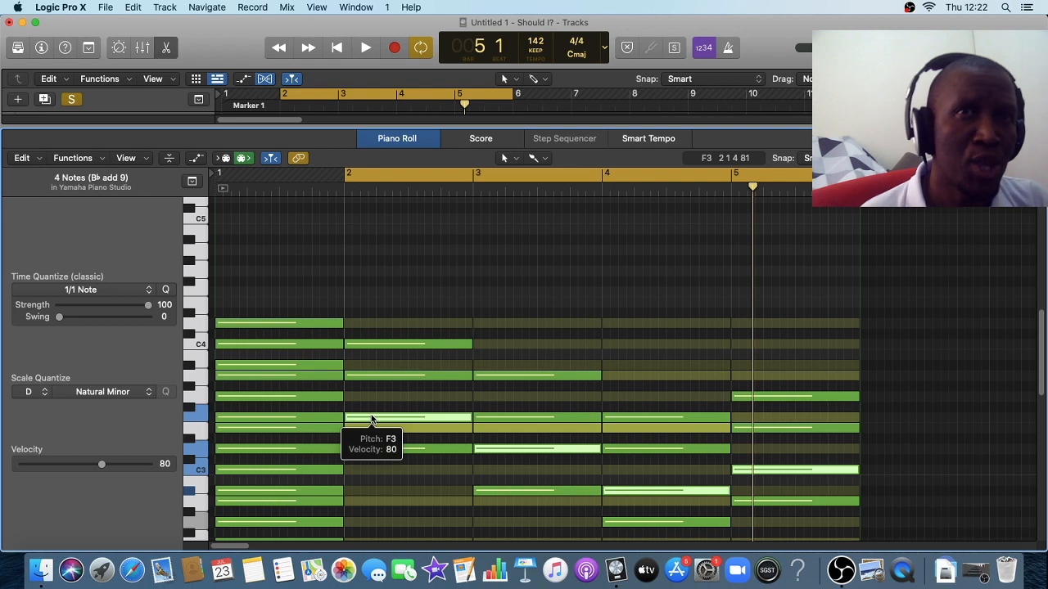
pyautogui.moveTo(370, 419); pyautogui.dragTo(347, 289)
pyautogui.moveTo(348, 289)
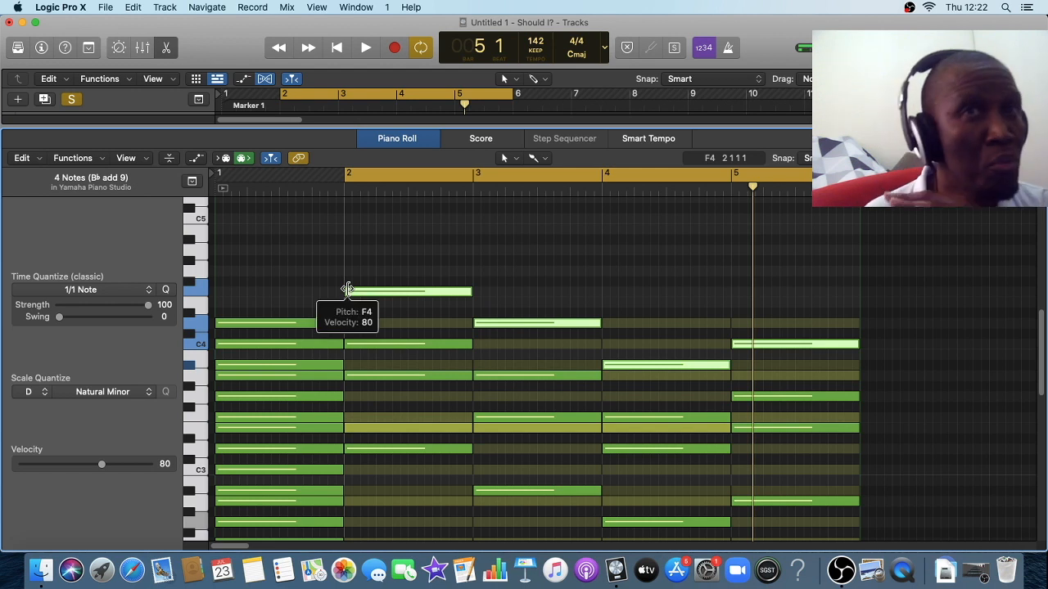
pyautogui.hotkey('shift', 'space')
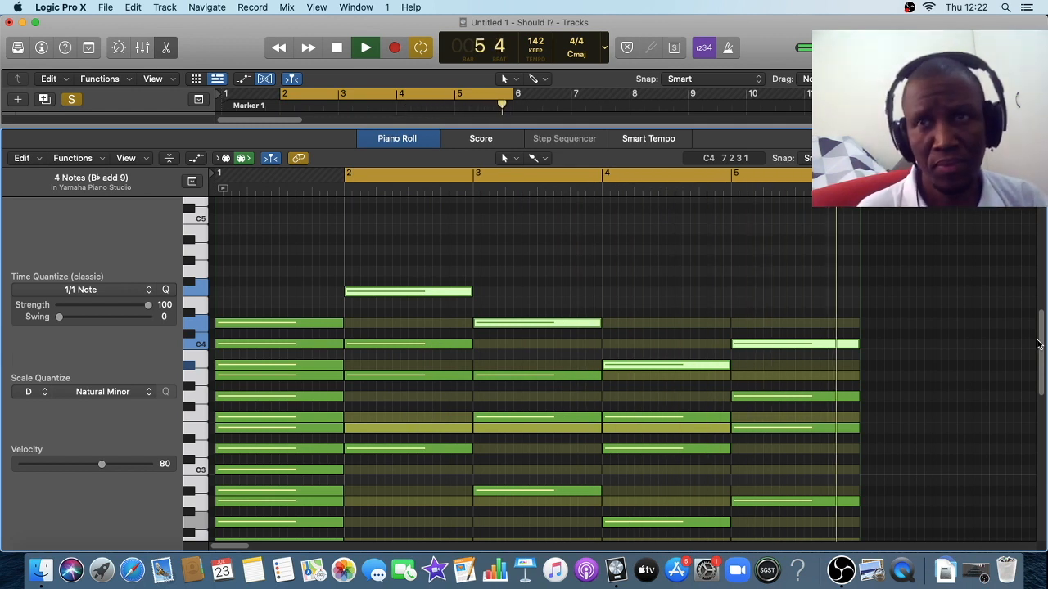
pyautogui.press('space')
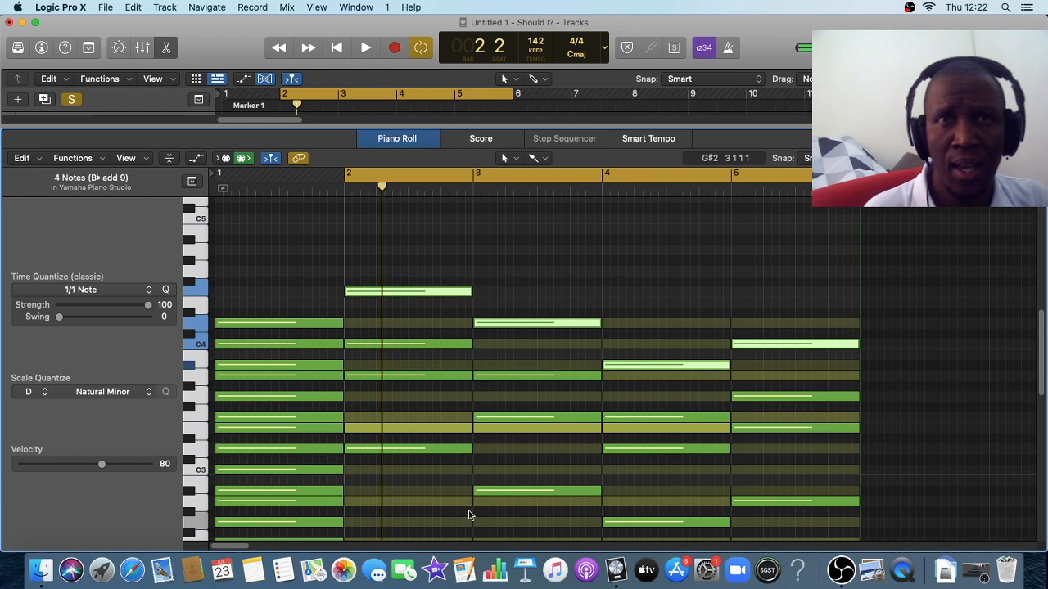
# Step: Move the root notes of the first two chords up an octave, D3 to D4 at bar 2 and A#2 to A#3 at bar 3
pyautogui.click(416, 491)
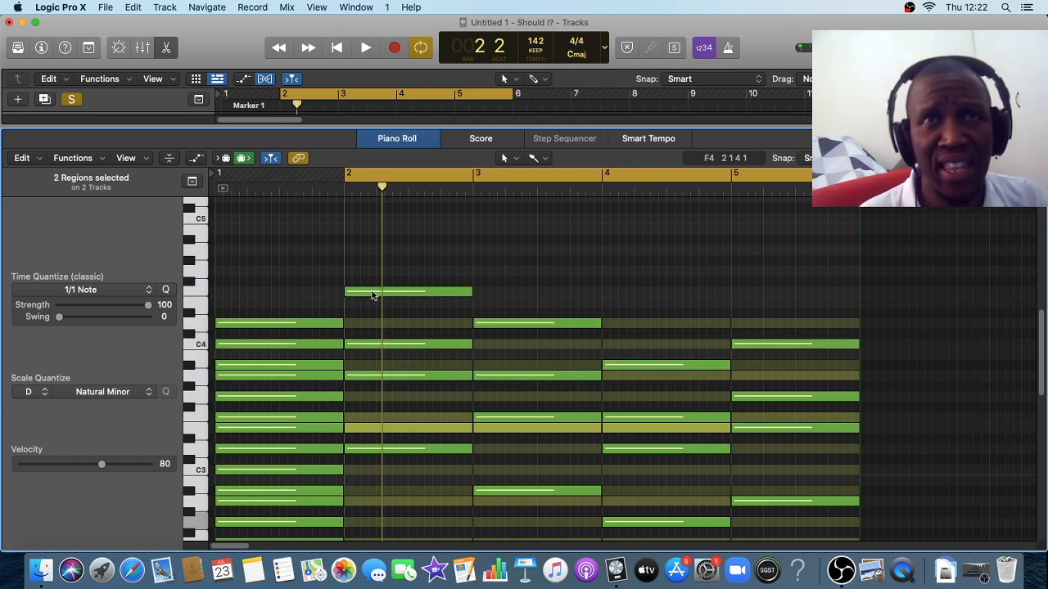
pyautogui.click(367, 452)
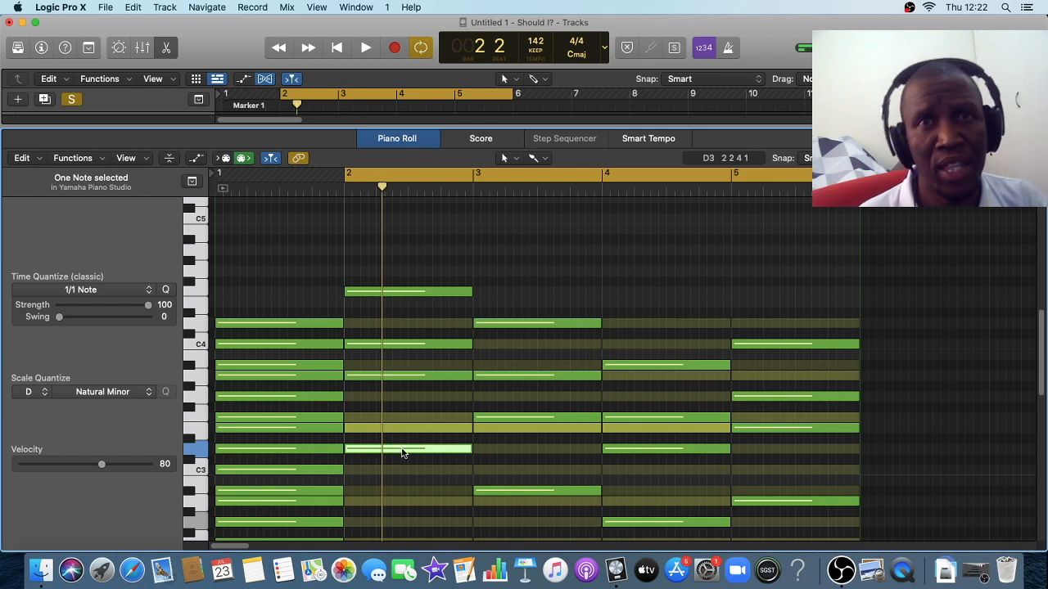
pyautogui.moveTo(402, 454); pyautogui.dragTo(383, 331)
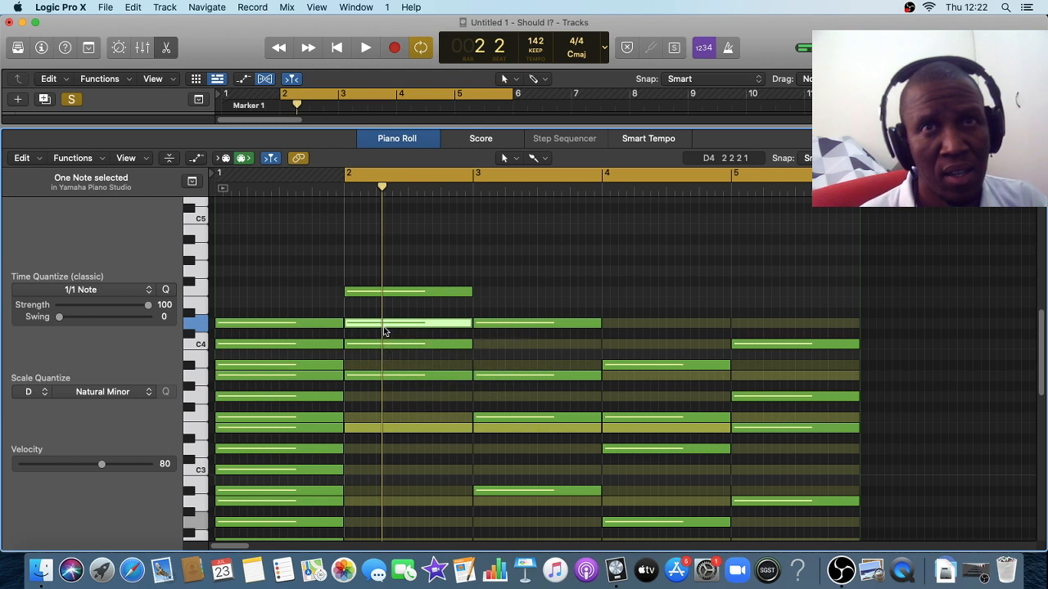
pyautogui.click(497, 492)
pyautogui.moveTo(500, 493)
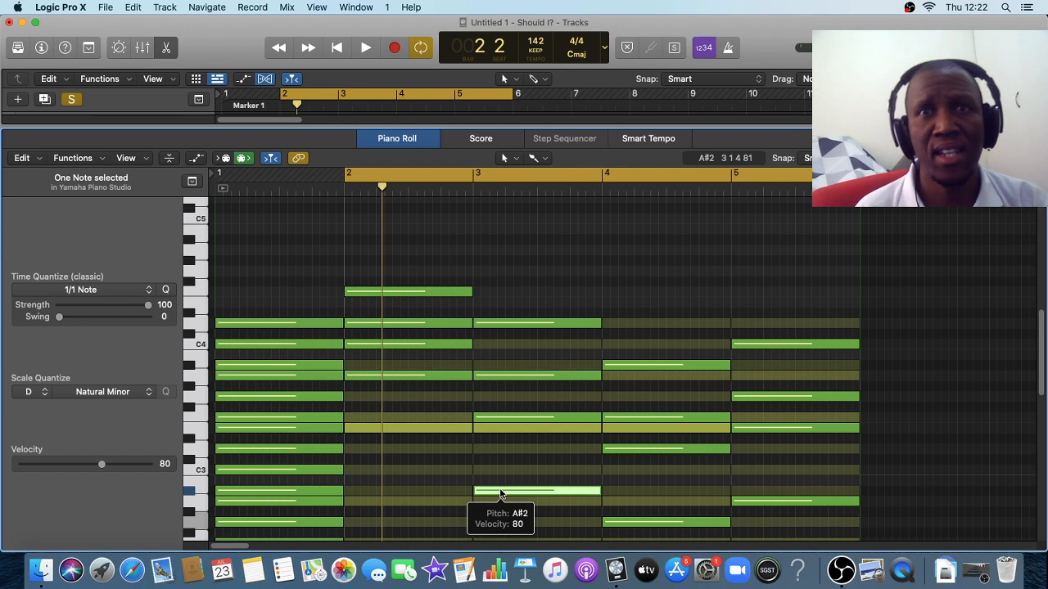
pyautogui.moveTo(500, 492); pyautogui.dragTo(492, 365)
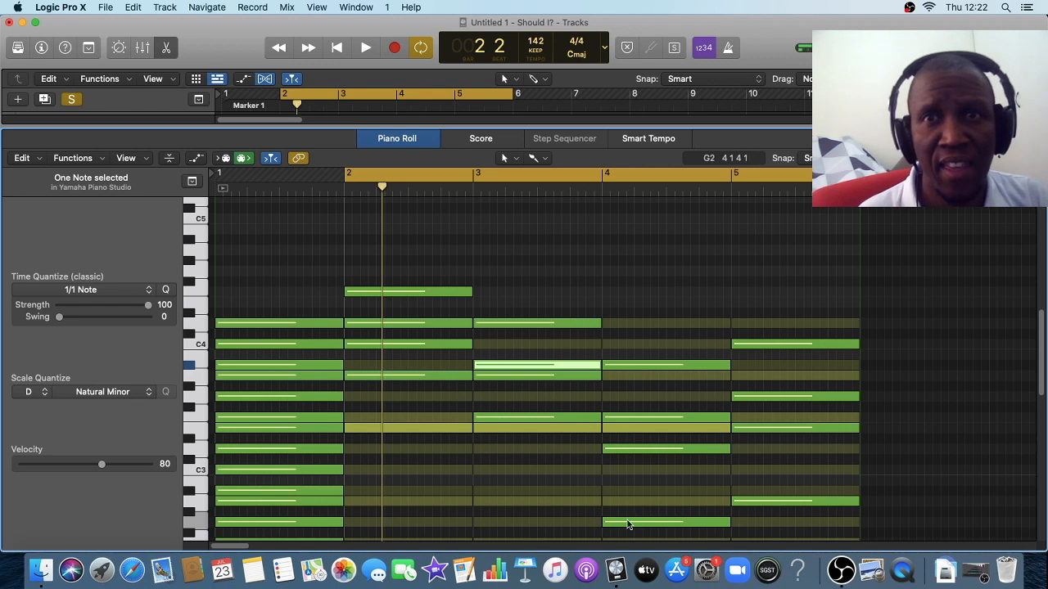
# Step: Move the root notes G2 to G3 at bar 4 and A2 to A3 at bar 5, and play back the revoiced chords
pyautogui.click(627, 524)
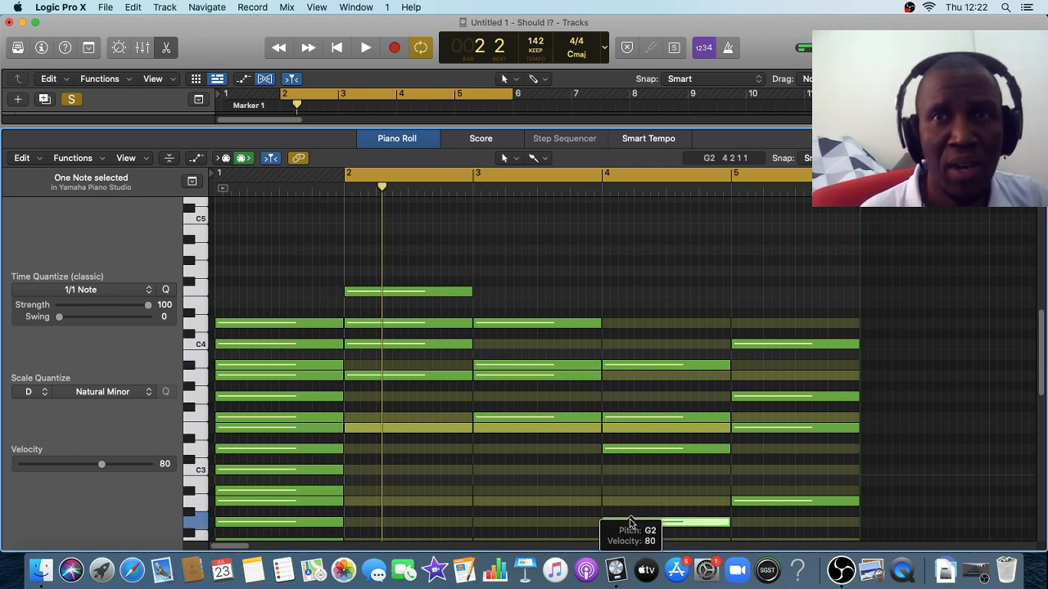
pyautogui.moveTo(641, 525); pyautogui.dragTo(605, 401)
pyautogui.click(760, 502)
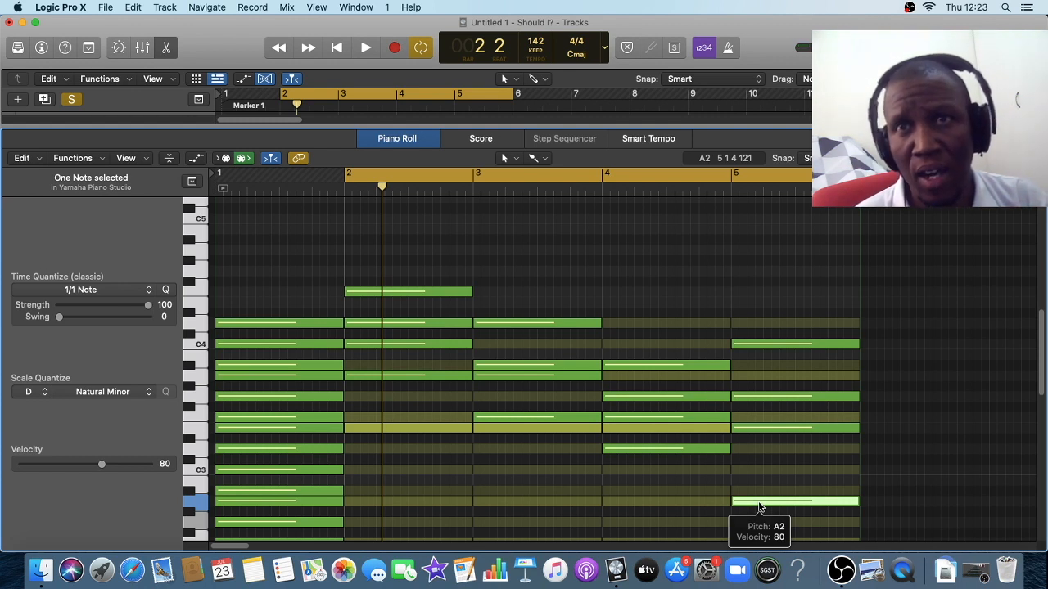
pyautogui.moveTo(759, 508); pyautogui.dragTo(739, 376)
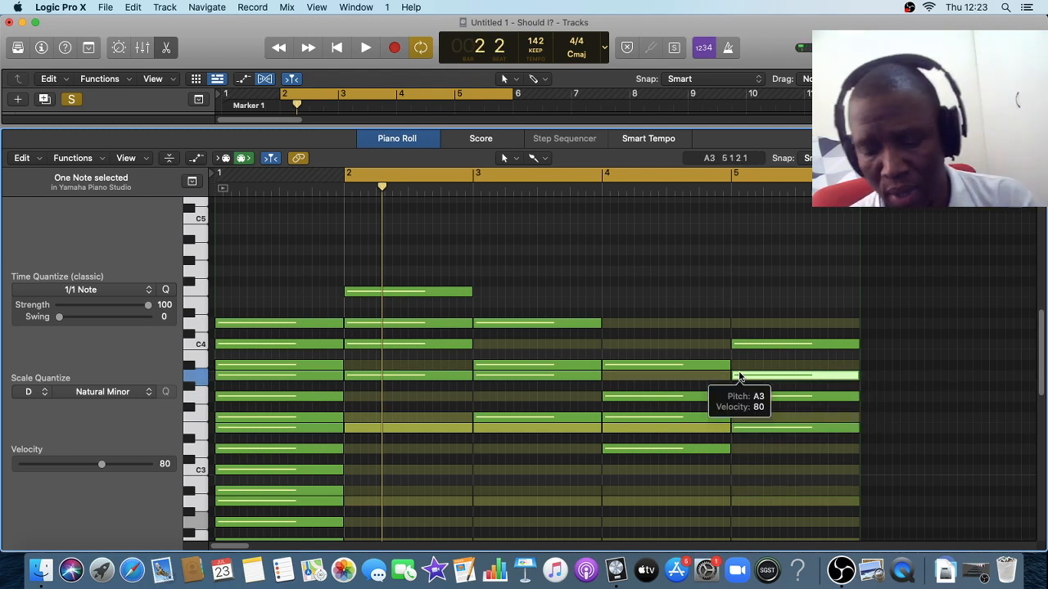
pyautogui.press('space')
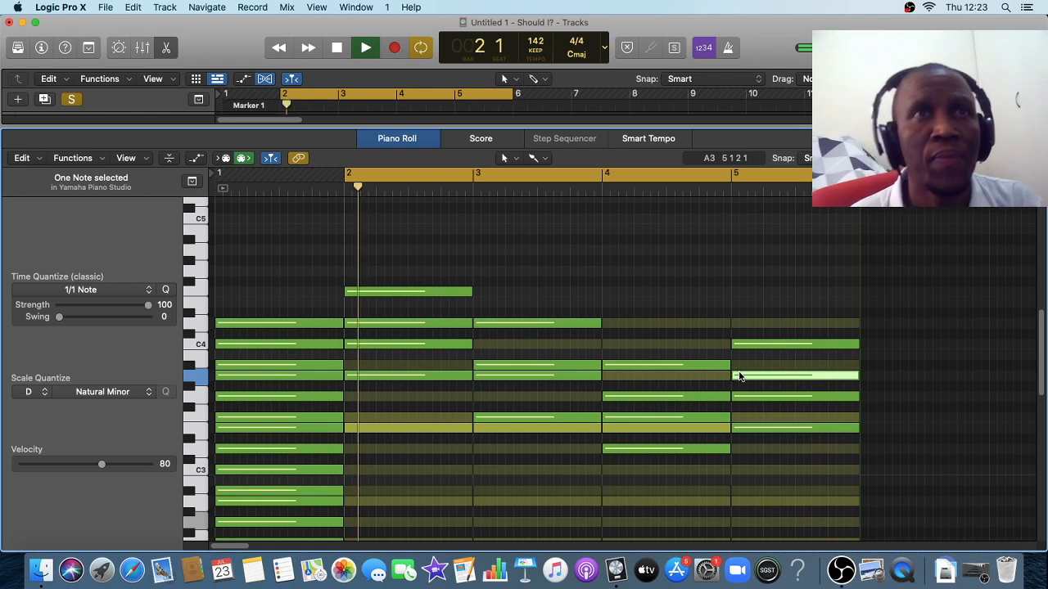
pyautogui.press('space')
# Step: Select the bar 2 chord's notes, and extend the selection to all chord notes from bar 2 through bar 5
pyautogui.moveTo(407, 243); pyautogui.dragTo(419, 471)
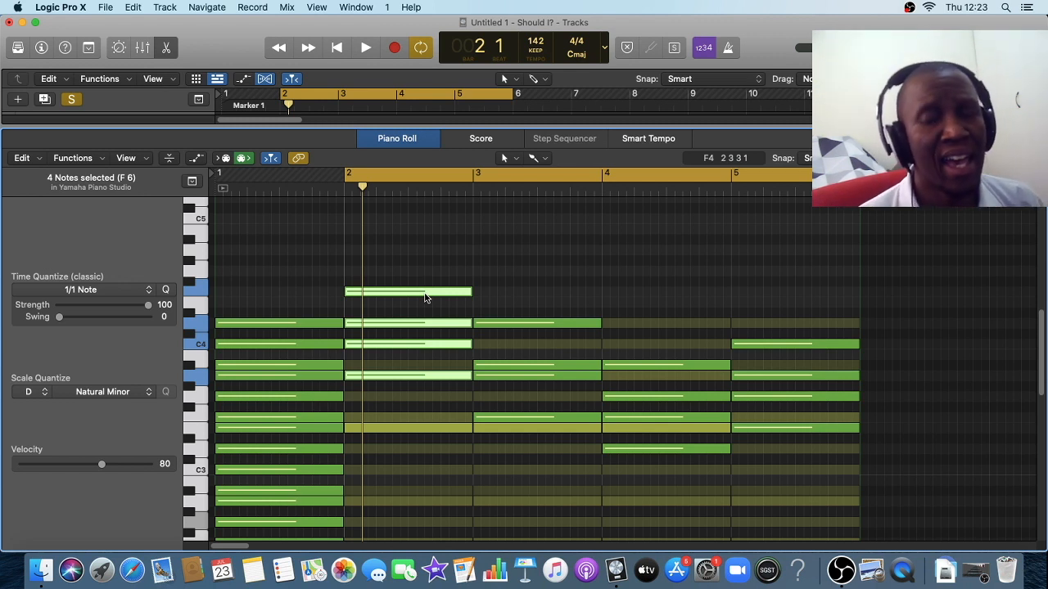
pyautogui.moveTo(381, 257); pyautogui.dragTo(761, 487)
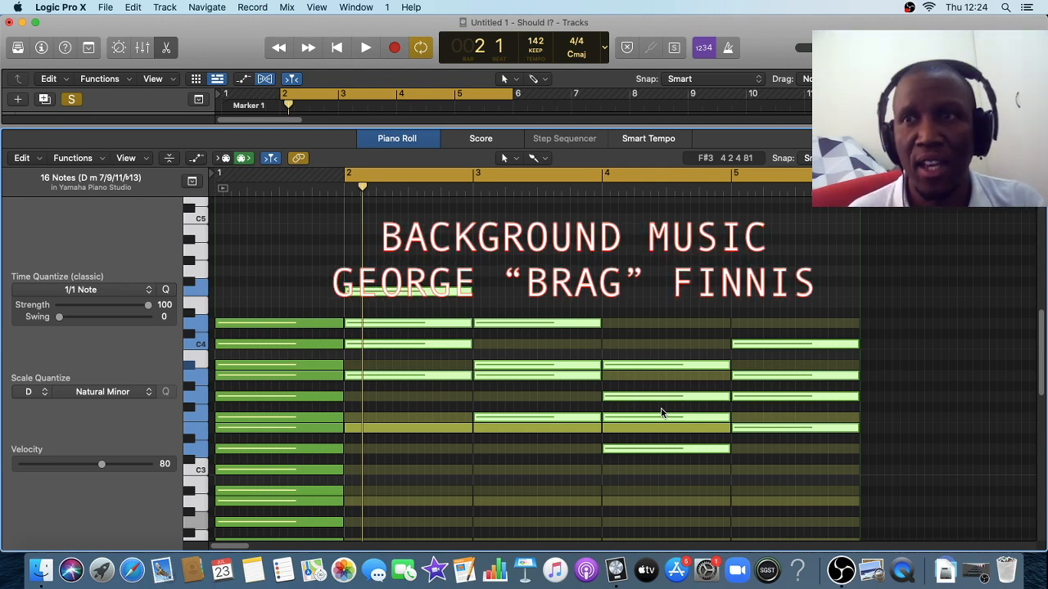
pyautogui.click(975, 571)
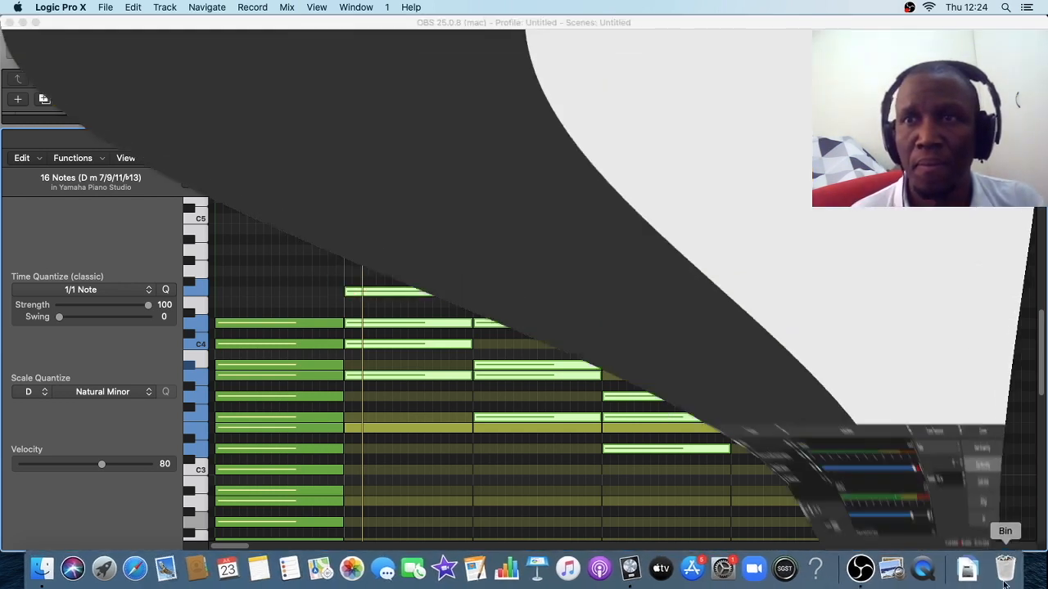